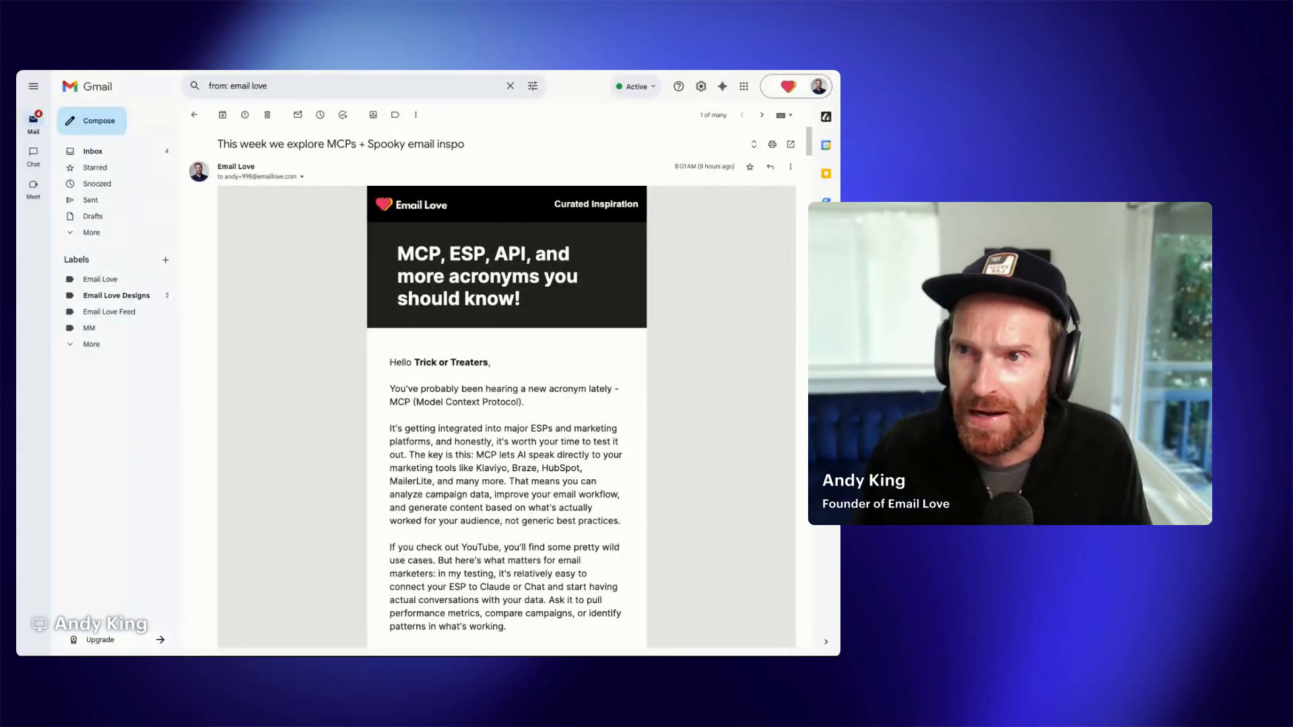
# - Scroll through the Email Love newsletter email to read its content down to the footer
pyautogui.scroll(-2, 635, 356)
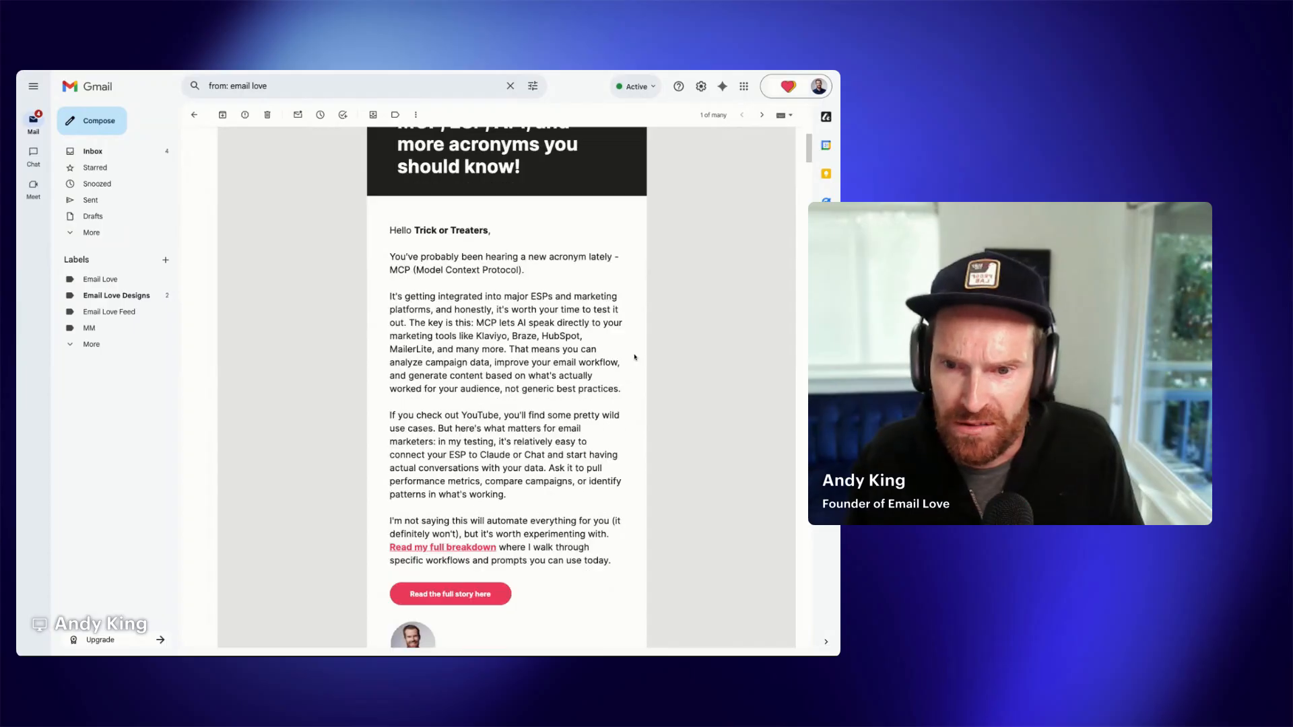
pyautogui.scroll(-3, 635, 357)
pyautogui.scroll(-4, 634, 357)
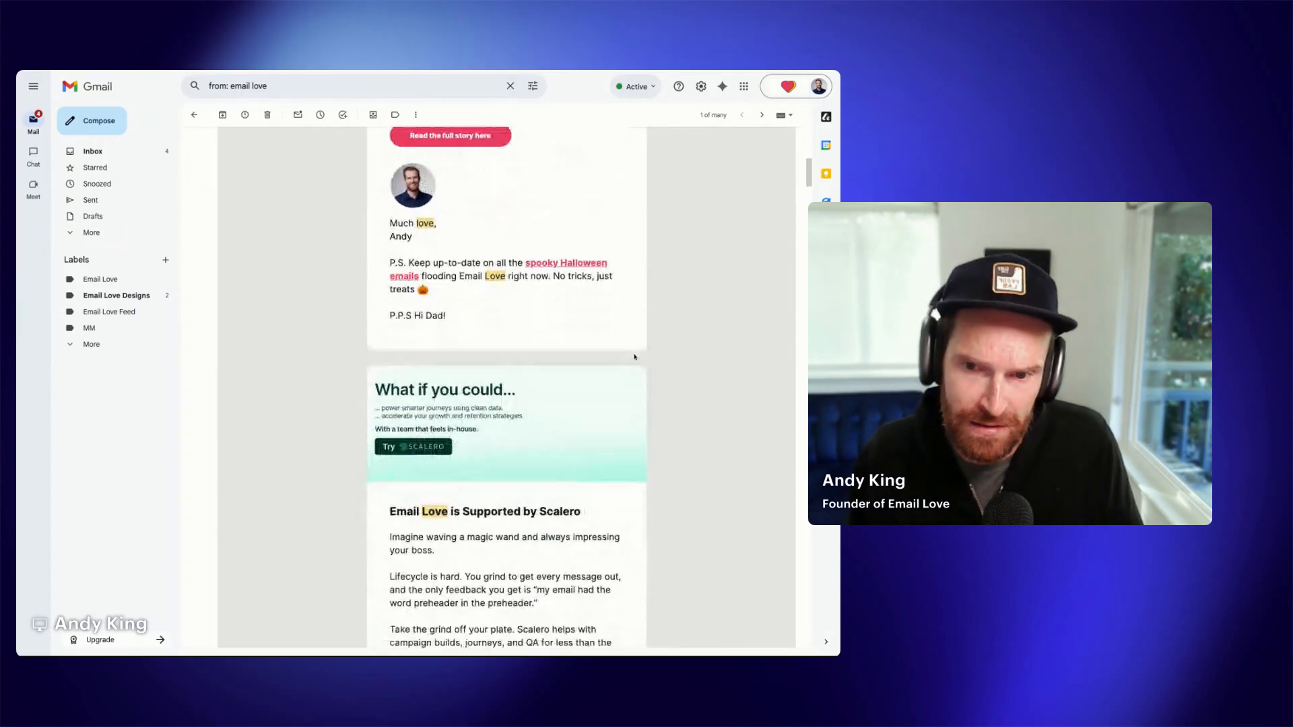
pyautogui.scroll(-8, 634, 357)
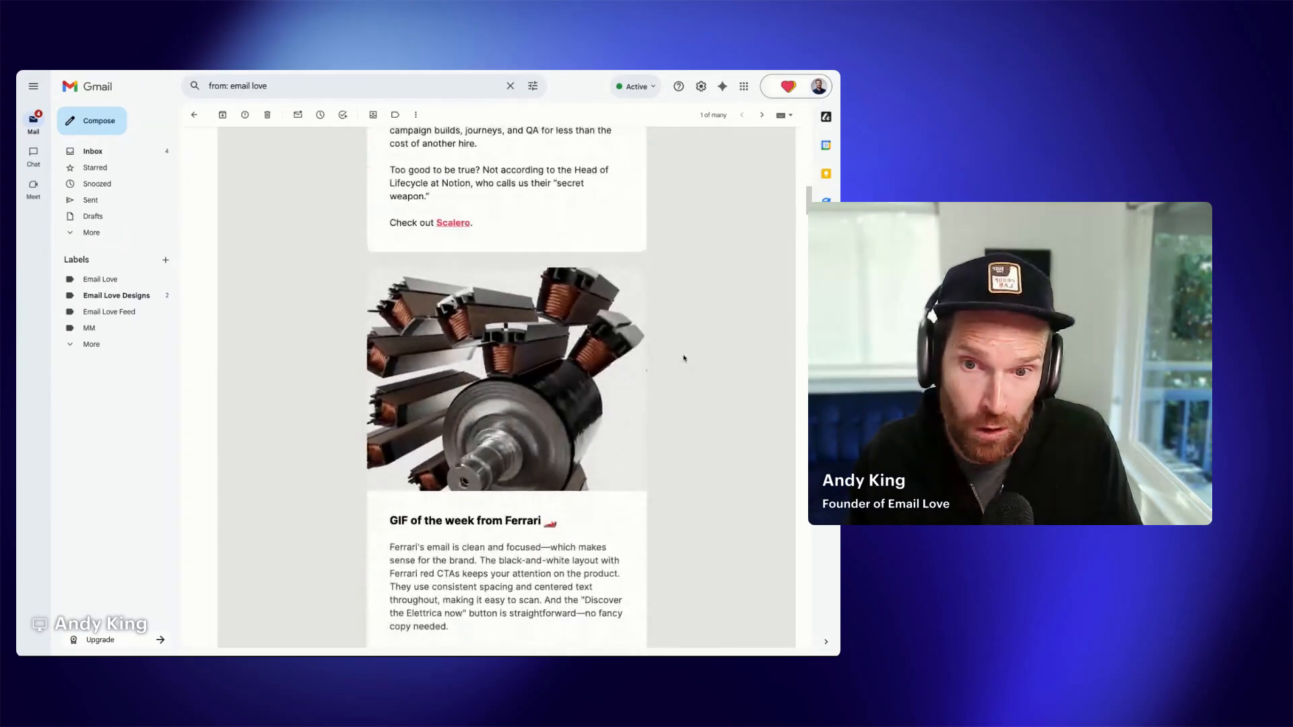
pyautogui.scroll(-7, 684, 358)
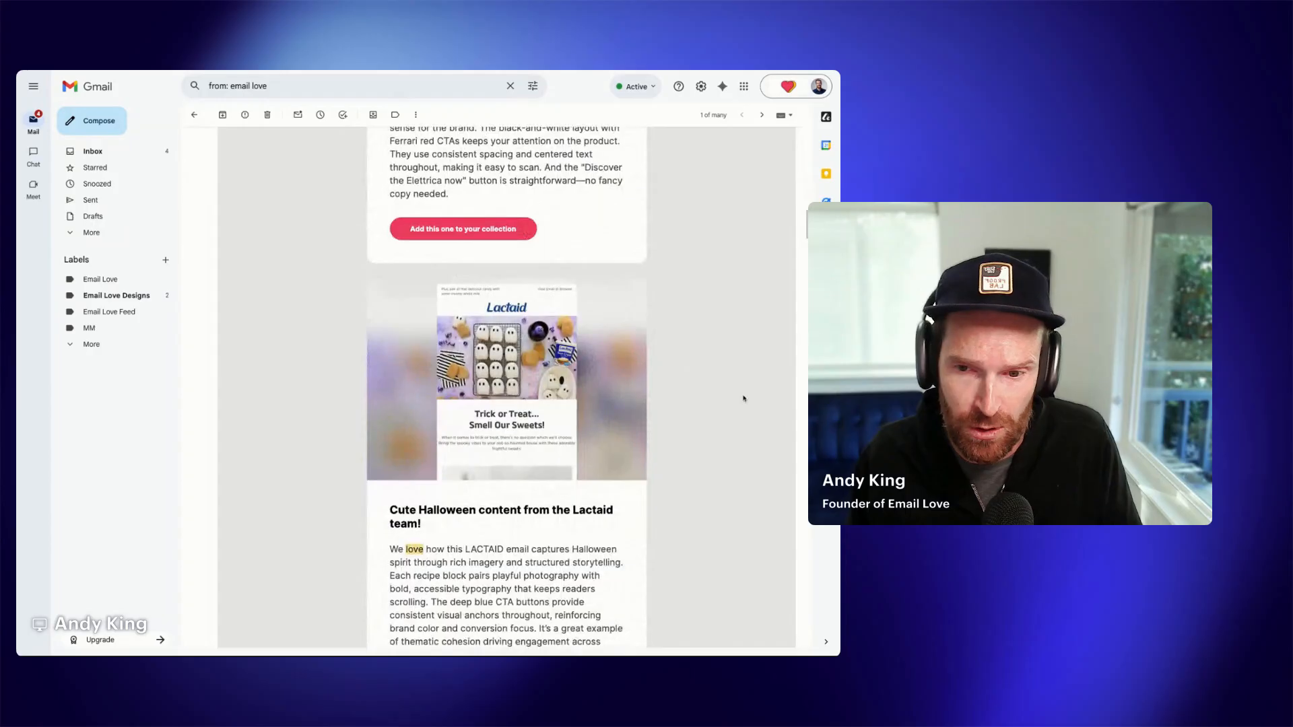
pyautogui.scroll(-20, 743, 398)
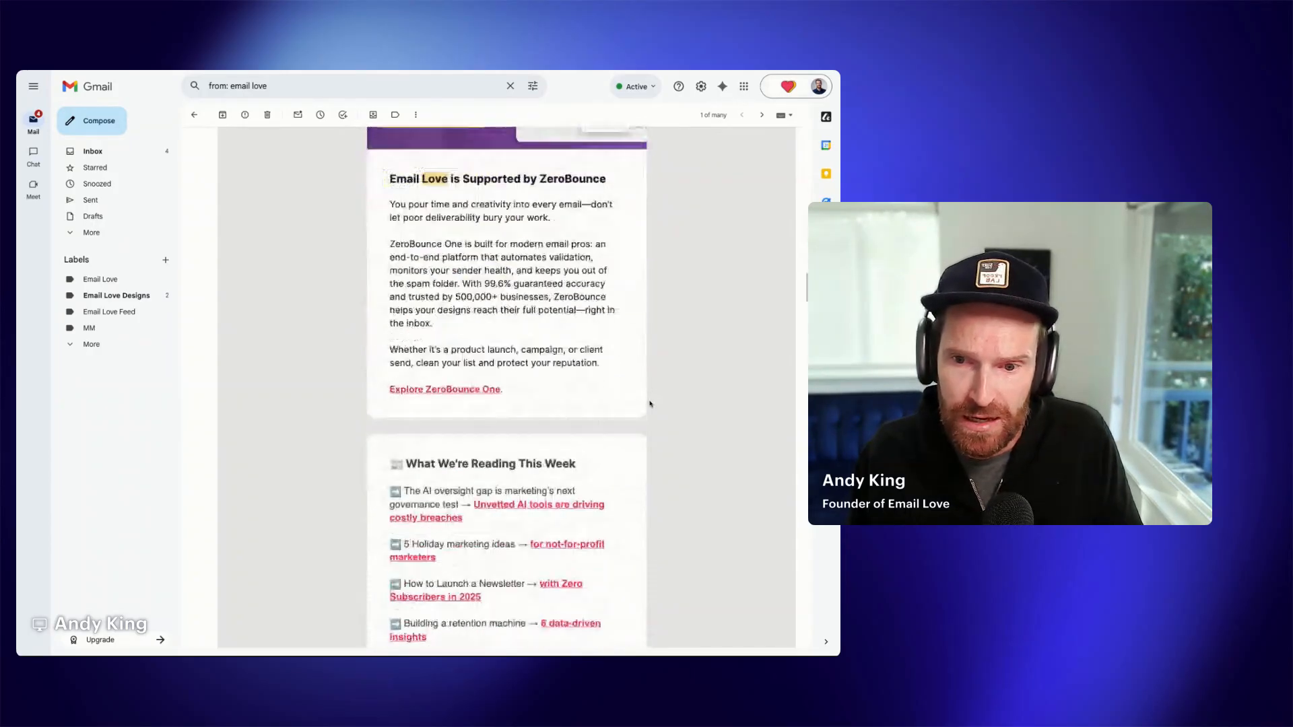
pyautogui.scroll(-8, 650, 404)
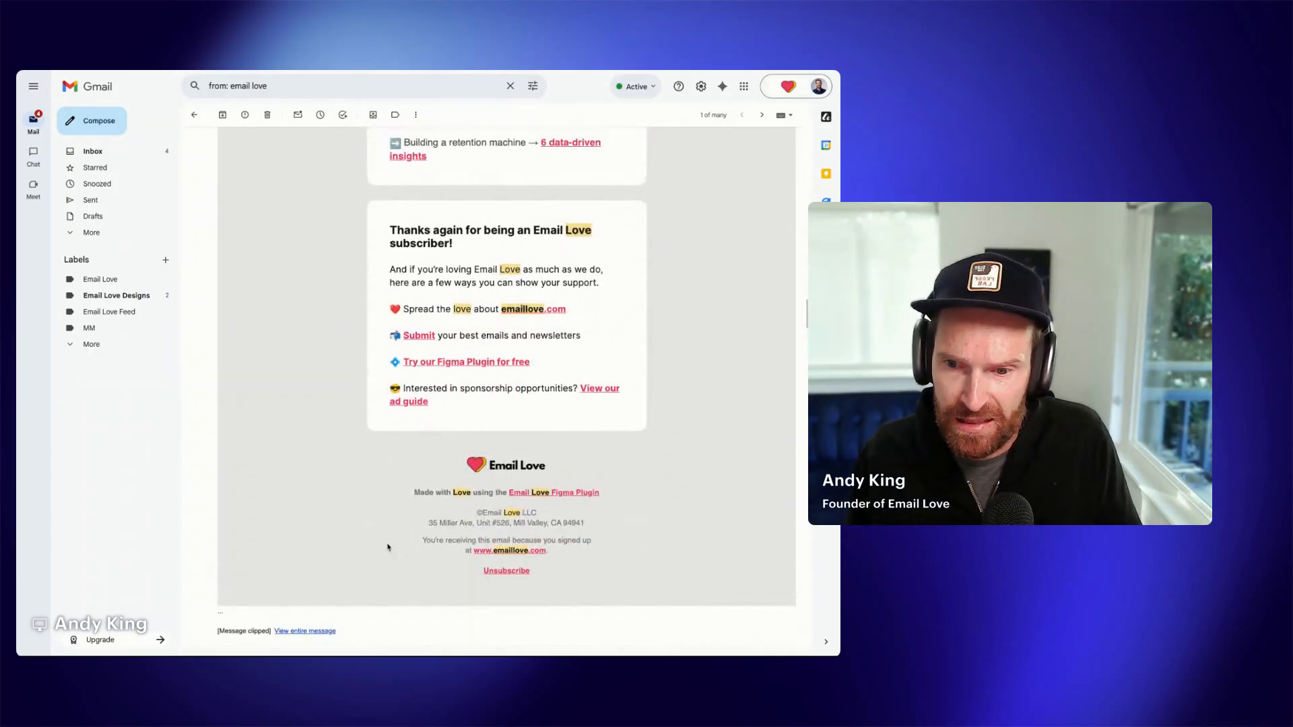
pyautogui.moveTo(220, 631); pyautogui.dragTo(257, 632)
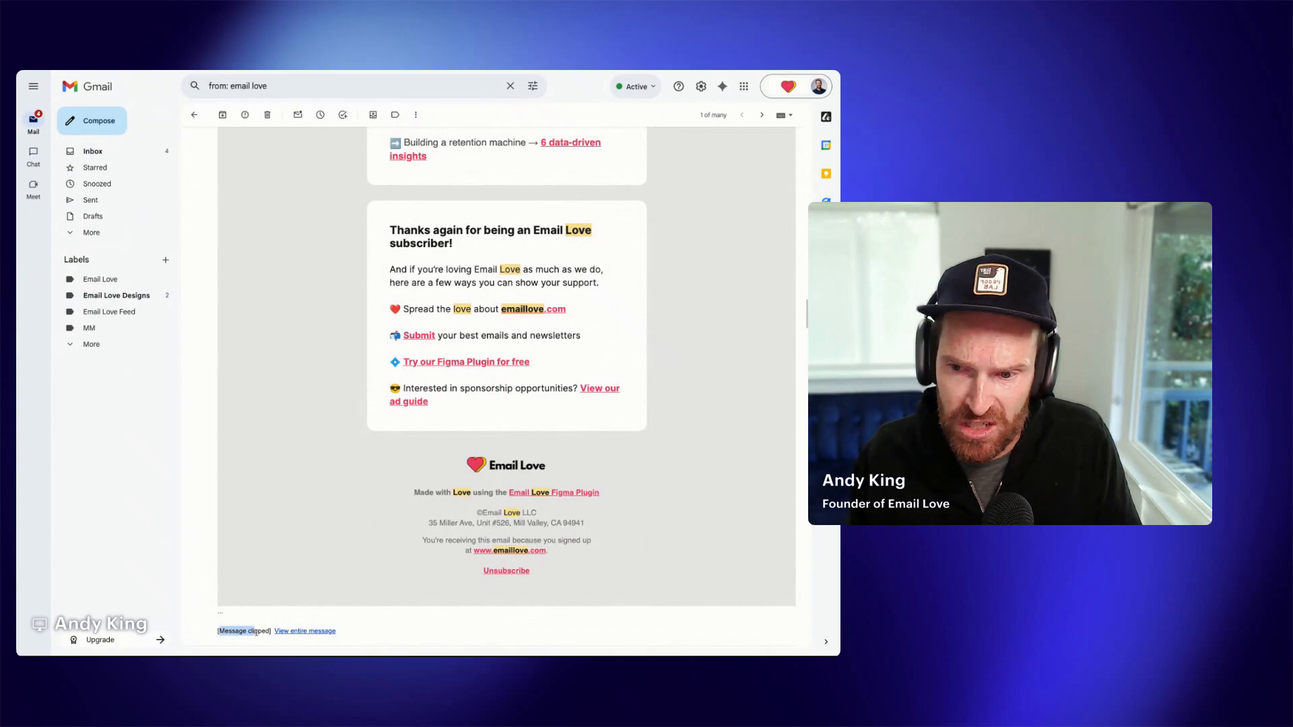
pyautogui.click(255, 617)
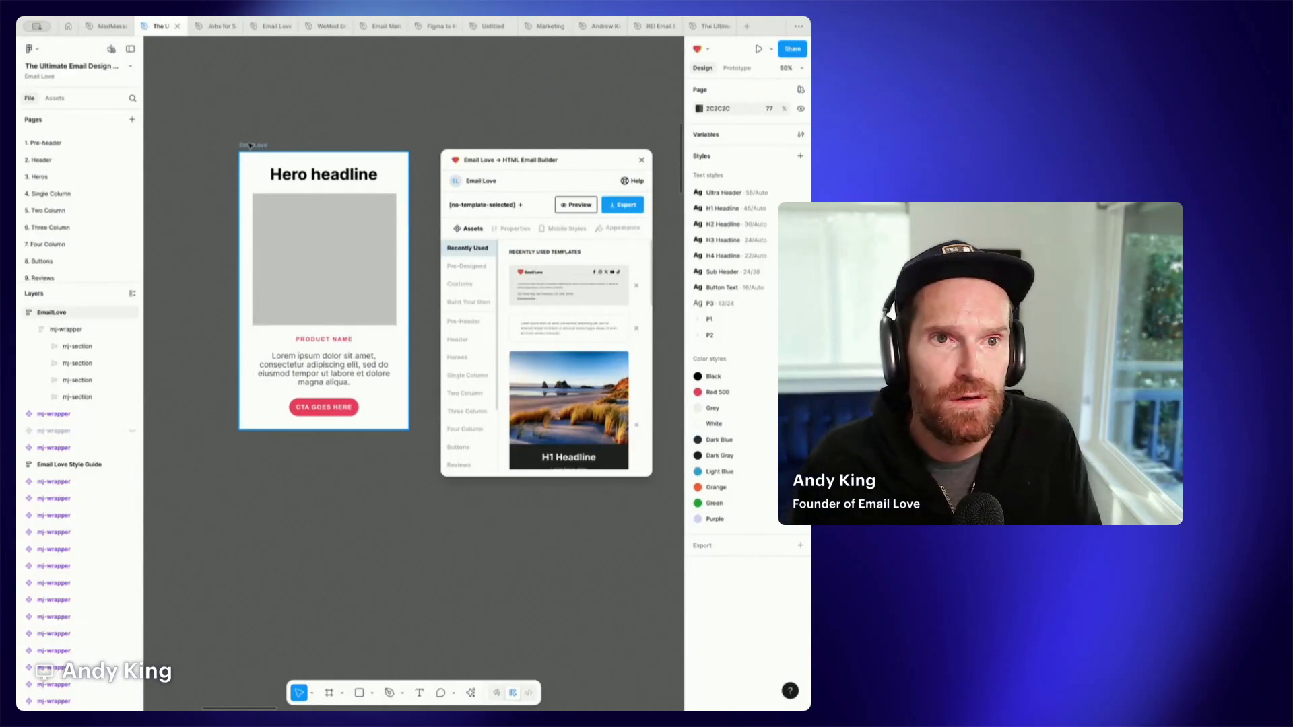
# - Preview the EmailLove frame in the Email Love HTML Email Builder plugin, then return to the plugin's main view
pyautogui.moveTo(250, 146); pyautogui.dragTo(235, 153)
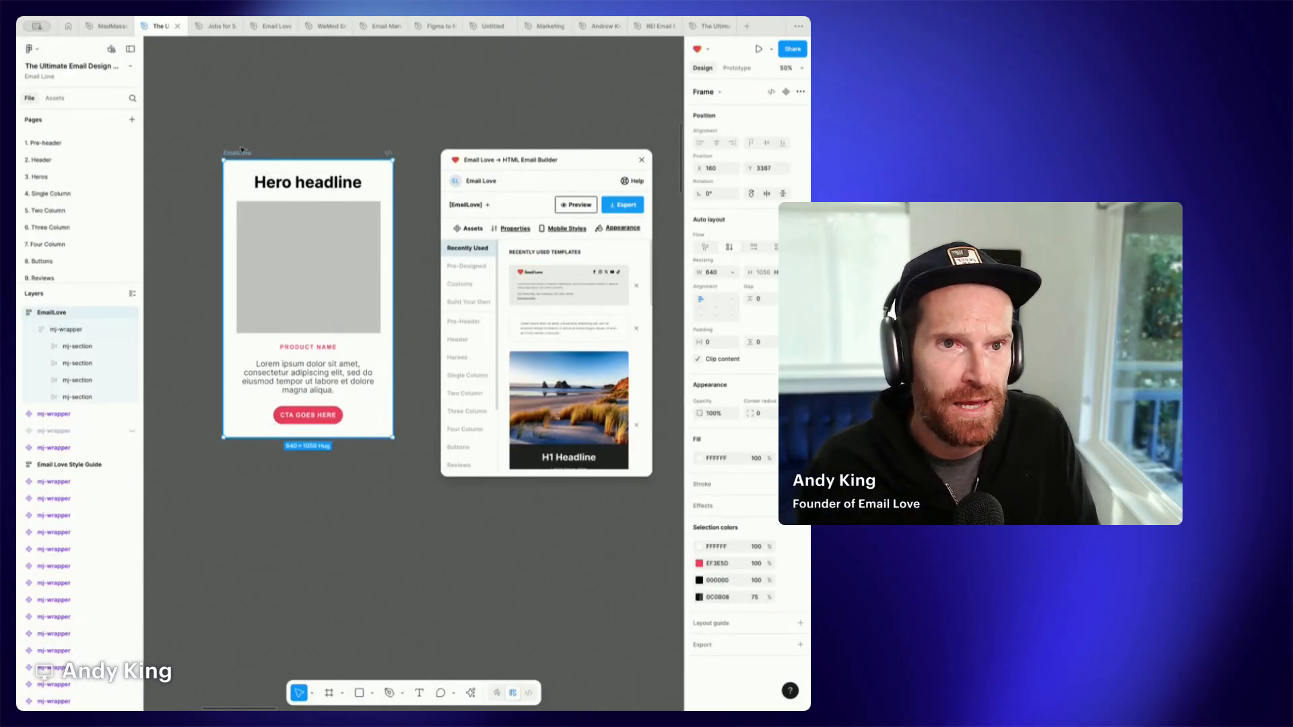
pyautogui.click(577, 205)
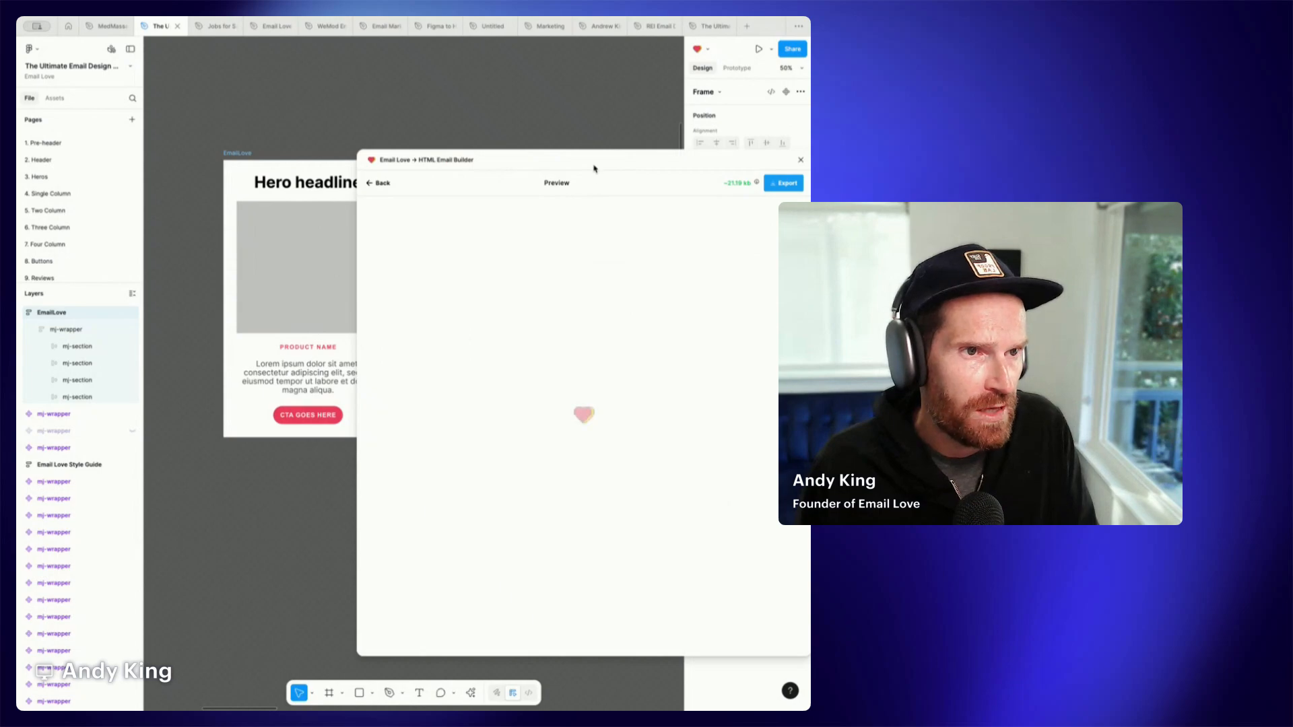
pyautogui.moveTo(595, 168); pyautogui.dragTo(579, 101)
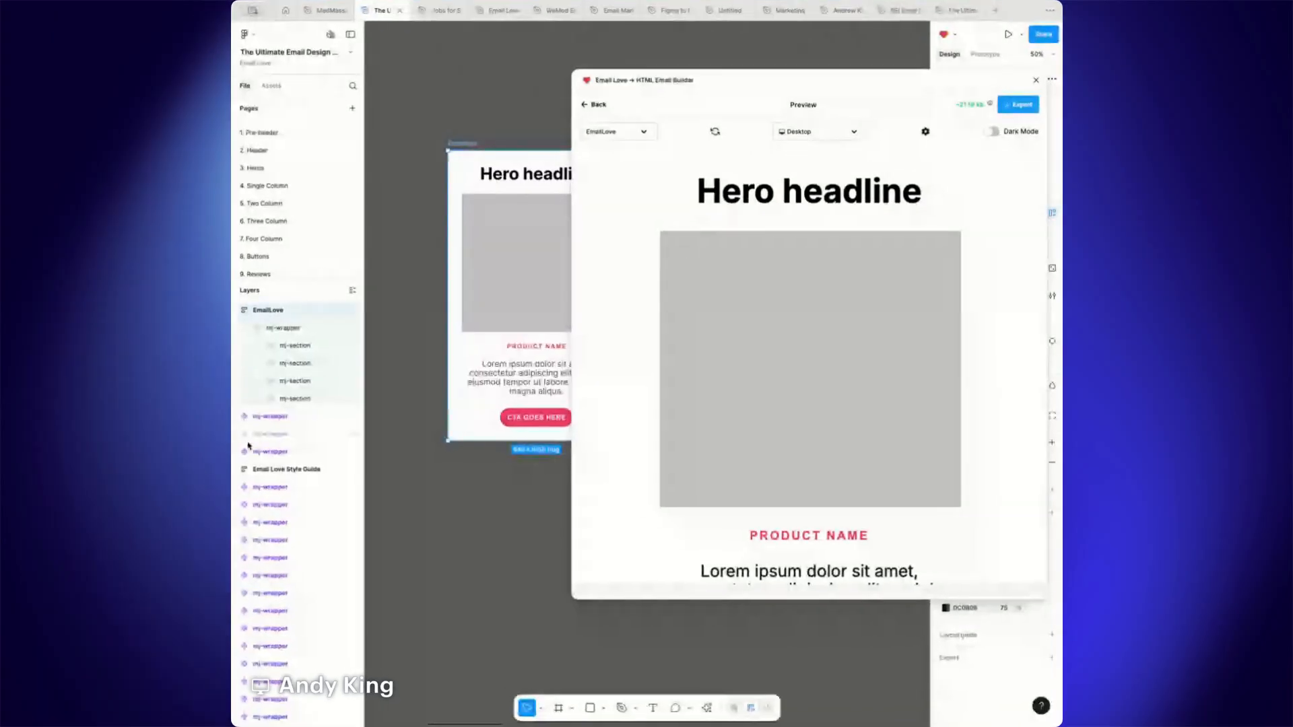
pyautogui.moveTo(231, 434); pyautogui.dragTo(19, 433)
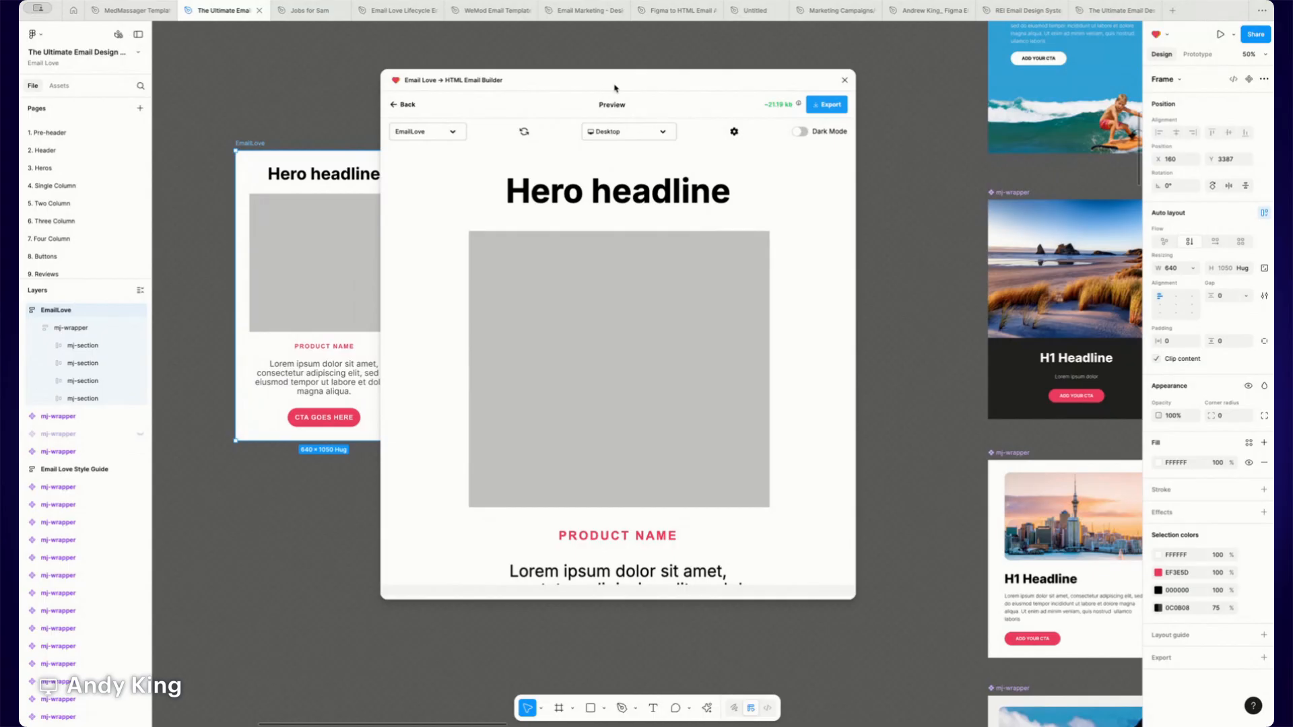
pyautogui.moveTo(614, 86); pyautogui.dragTo(704, 87)
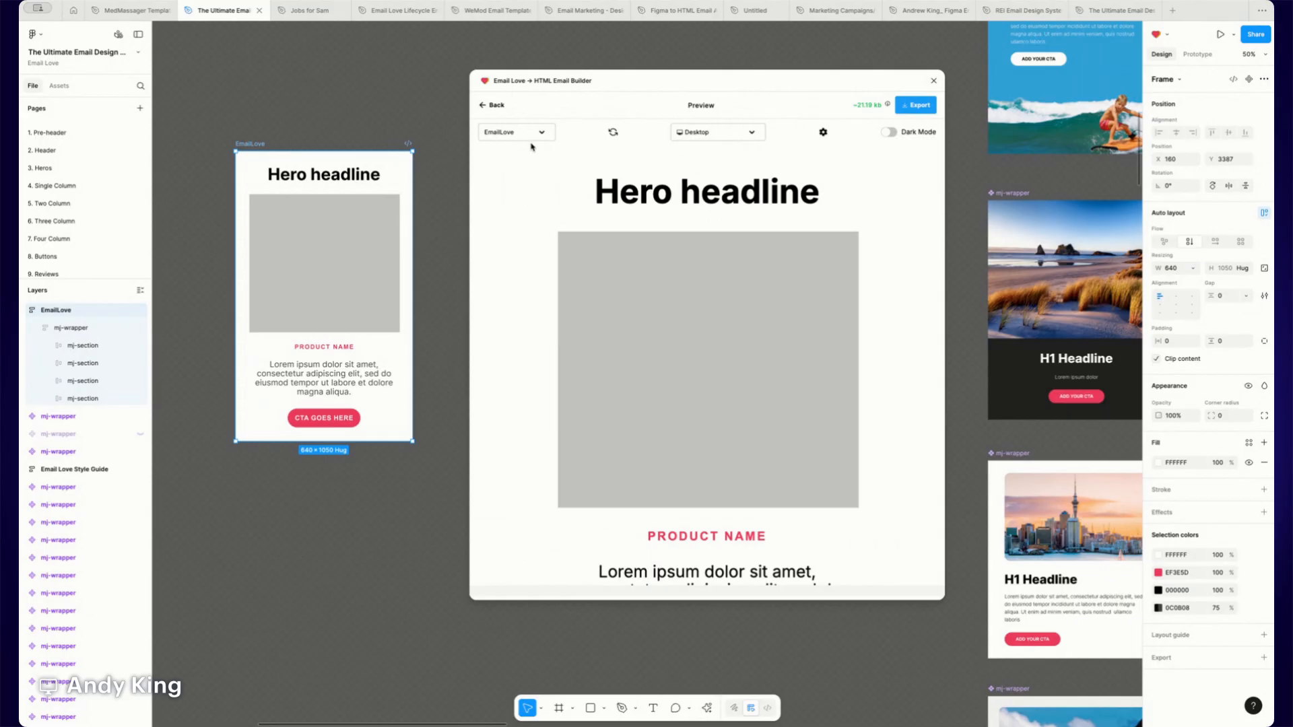
pyautogui.click(496, 105)
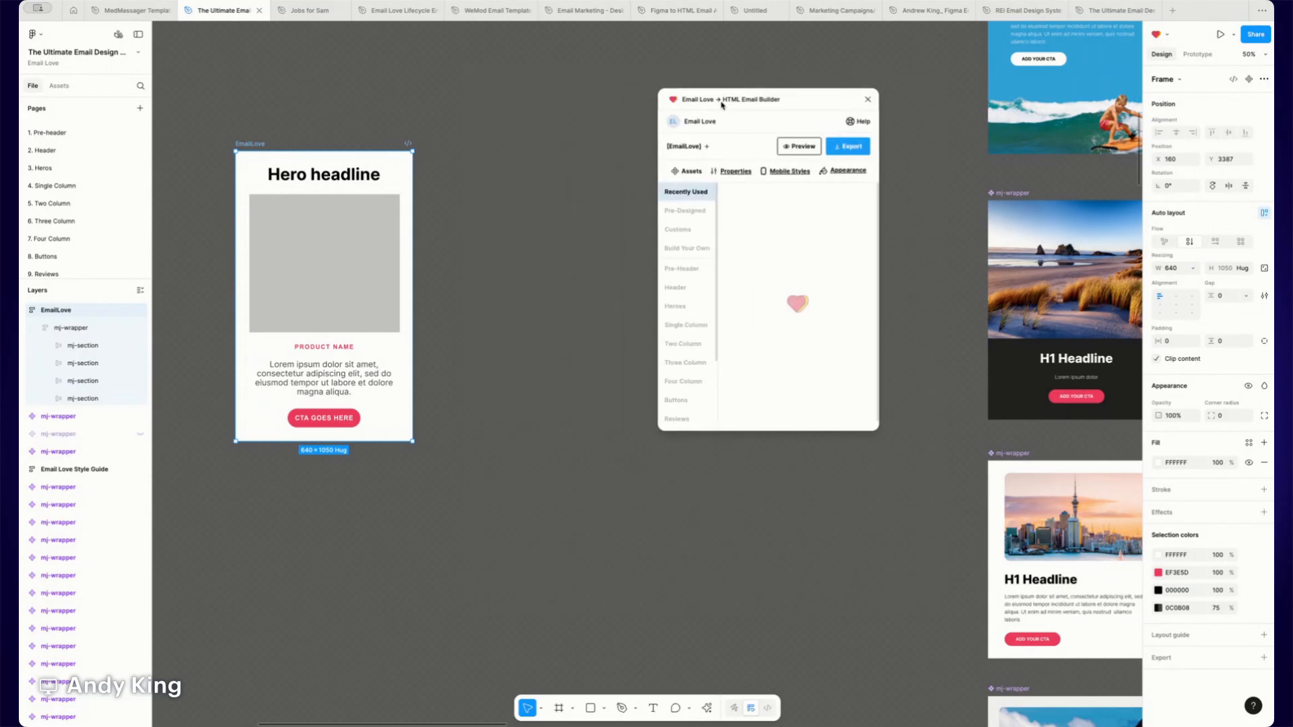
# - Reposition the EmailLove frame beside the plugin and expand its mj-section layers to inspect the column and frame structure
pyautogui.moveTo(250, 145); pyautogui.dragTo(415, 140)
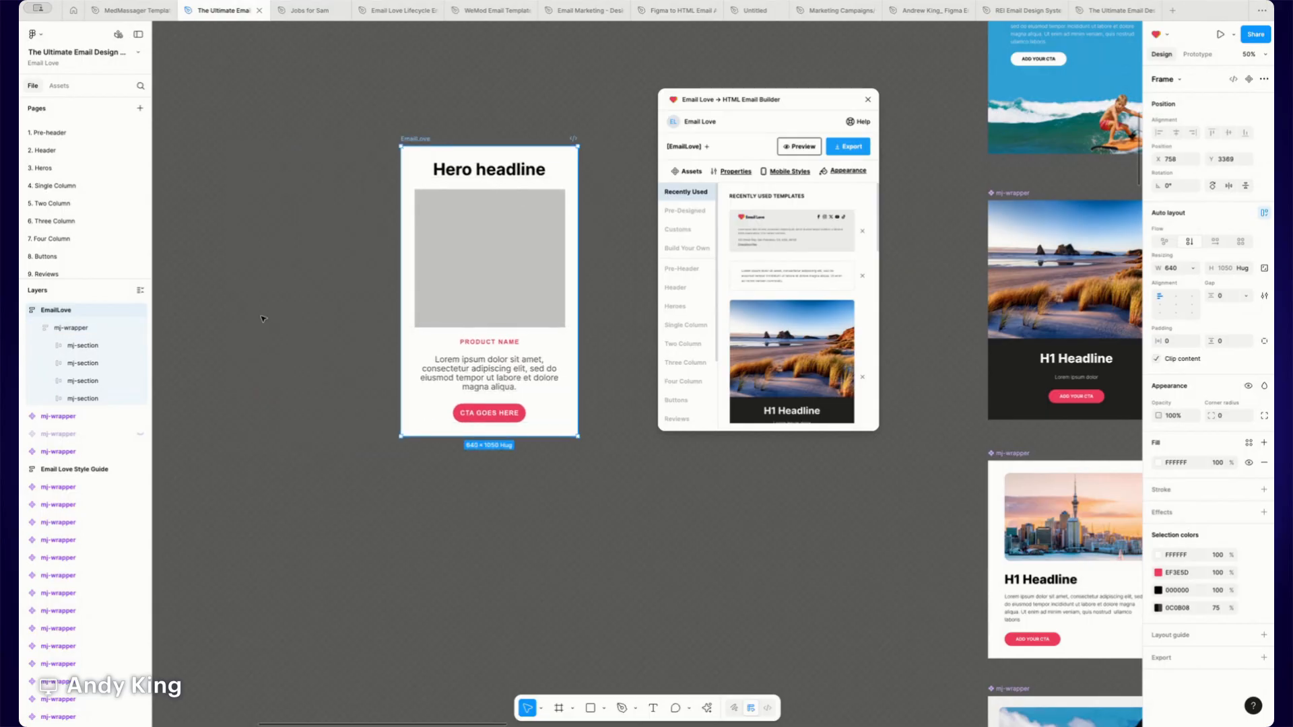
pyautogui.click(75, 328)
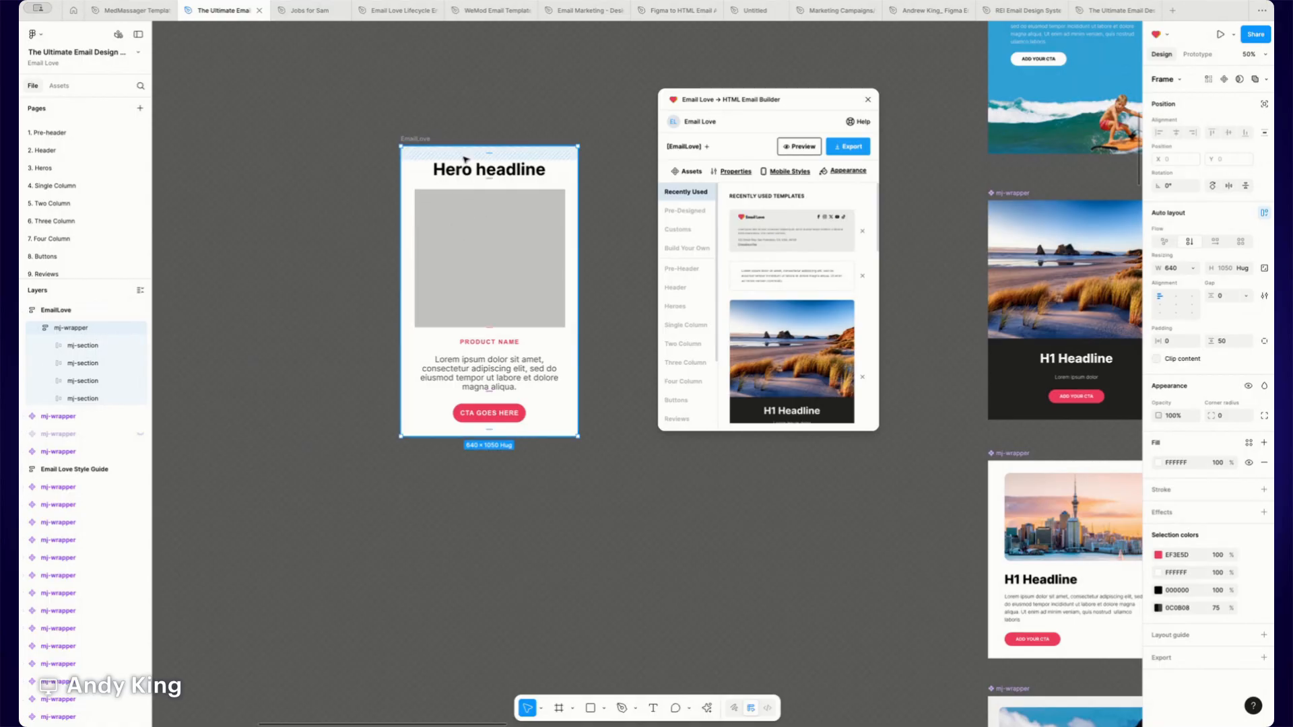
pyautogui.click(50, 346)
pyautogui.click(72, 346)
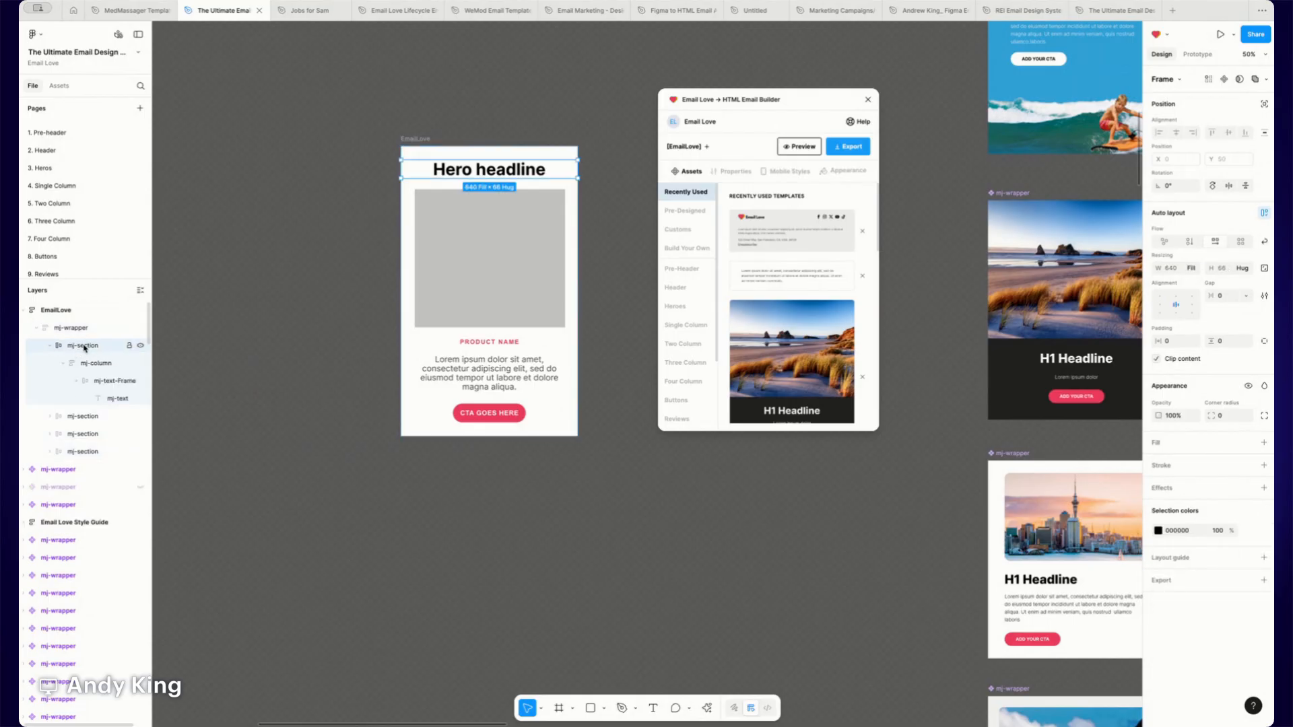
pyautogui.click(67, 364)
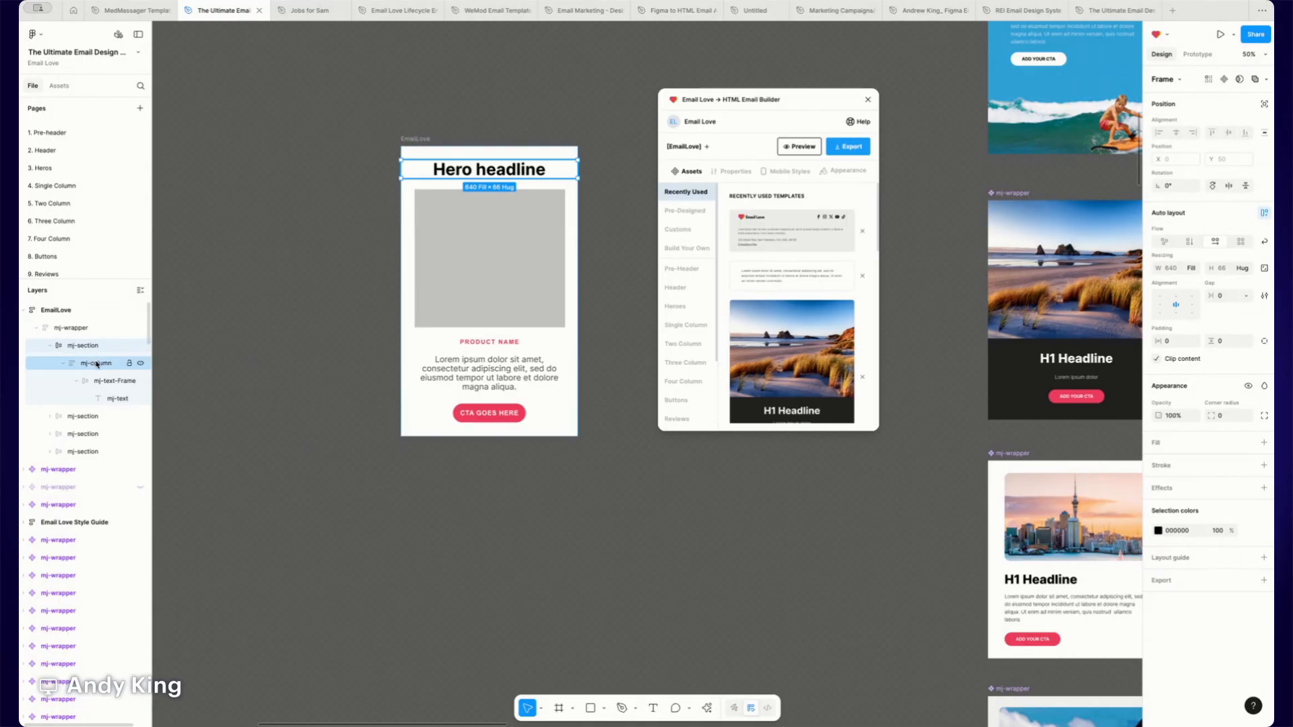
pyautogui.click(97, 364)
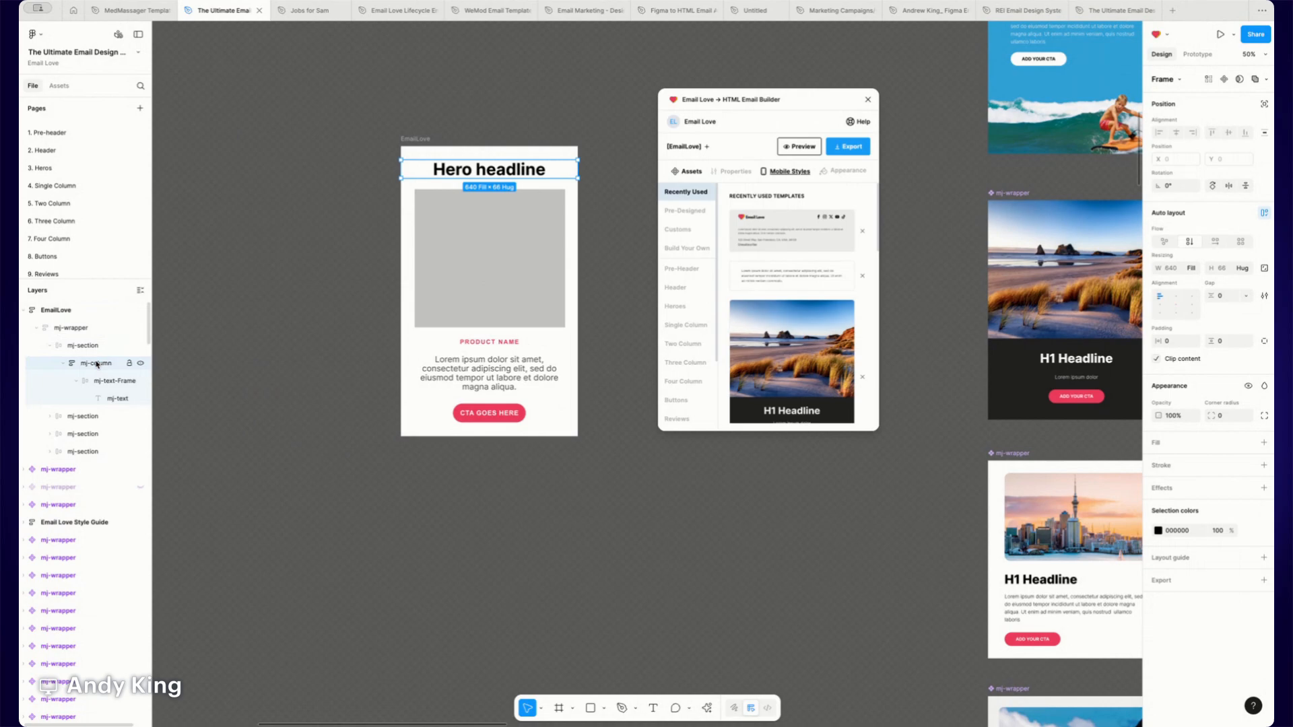
pyautogui.click(93, 382)
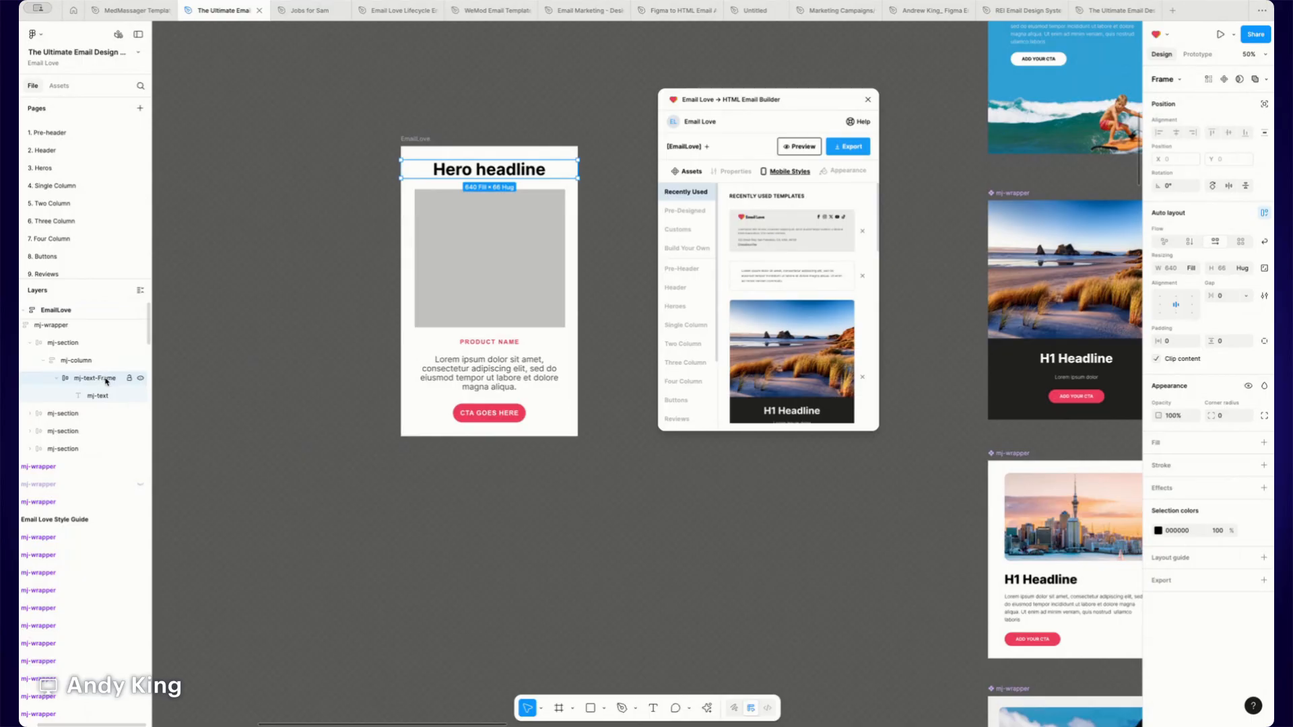
pyautogui.click(43, 361)
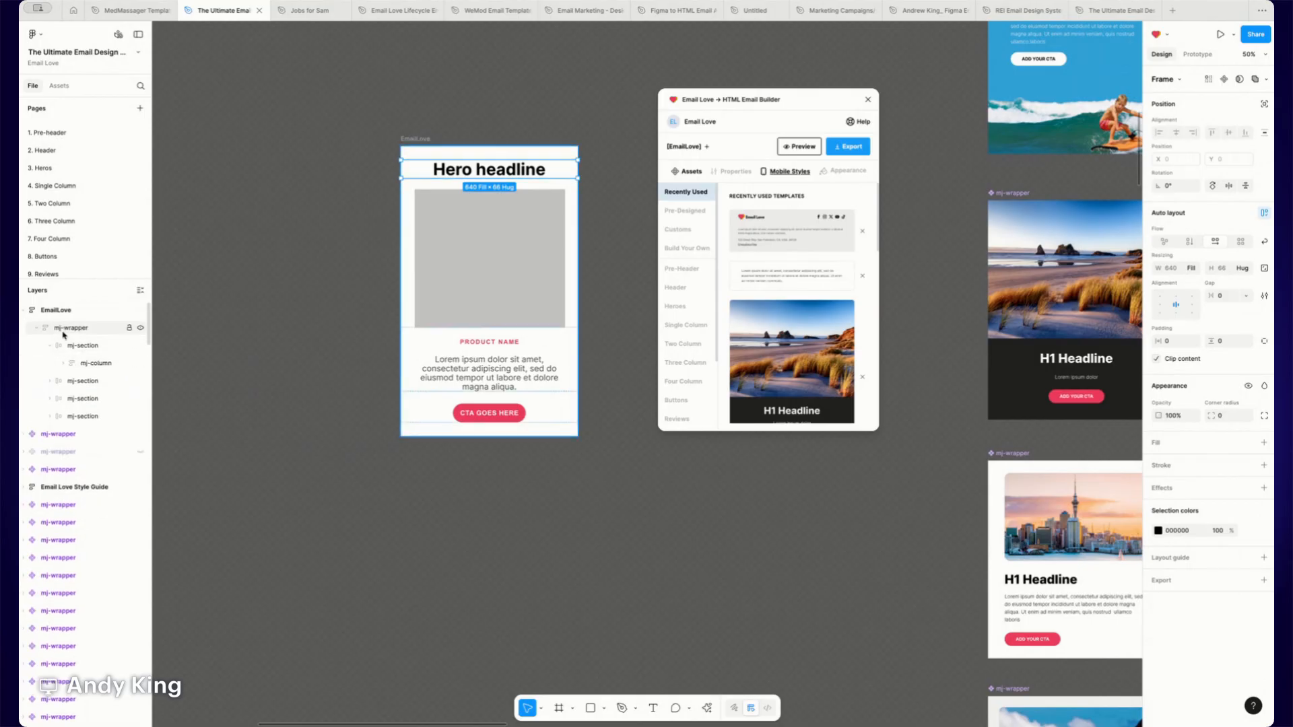
pyautogui.click(50, 345)
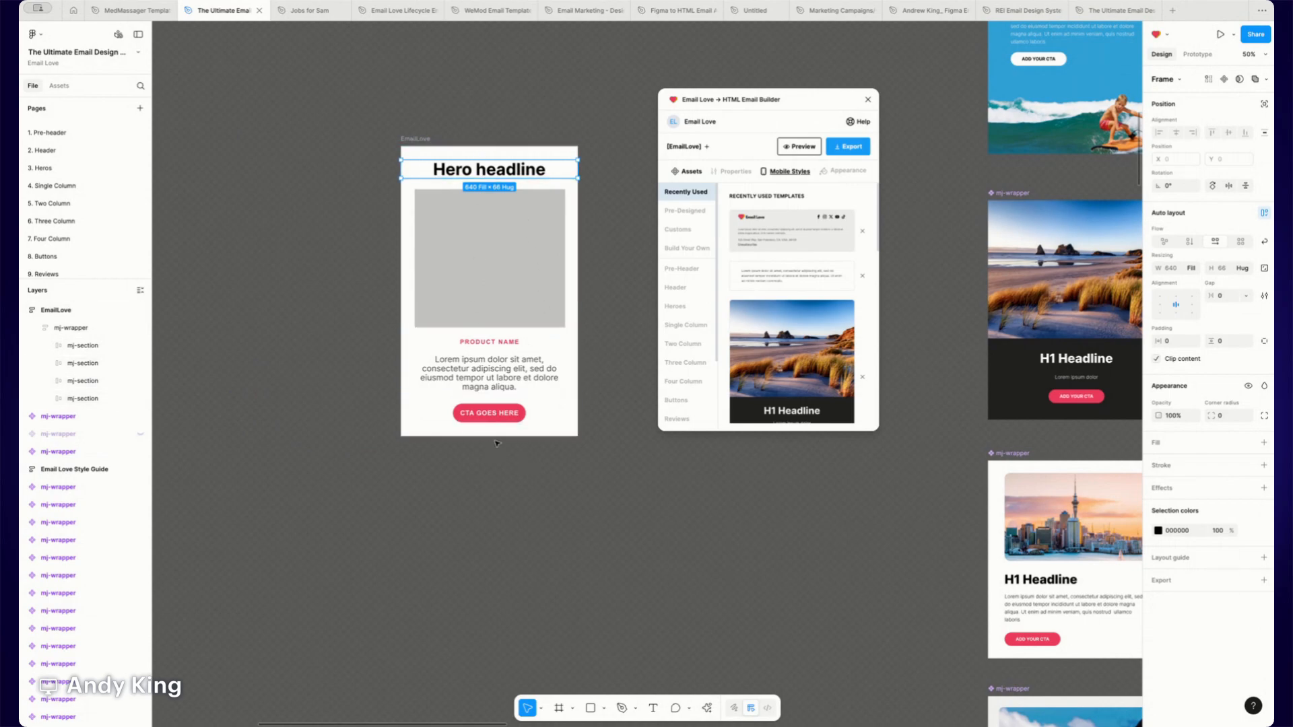
pyautogui.click(50, 363)
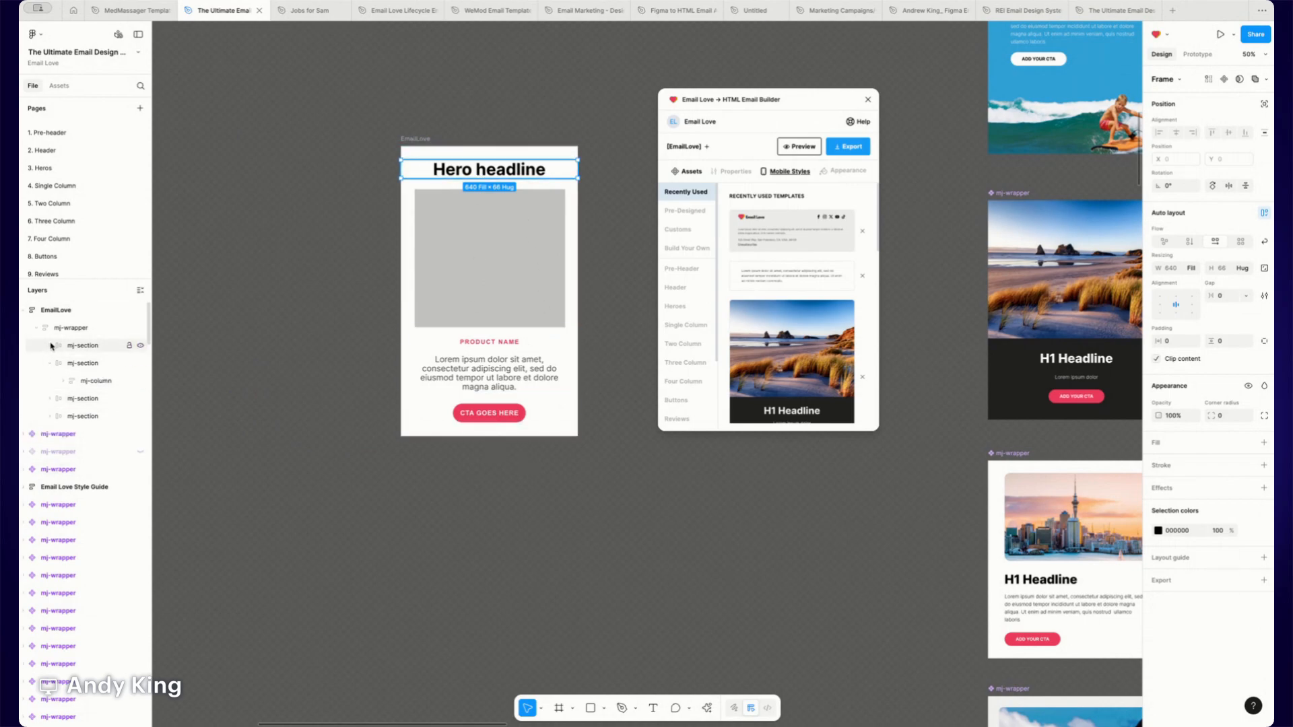
pyautogui.click(51, 345)
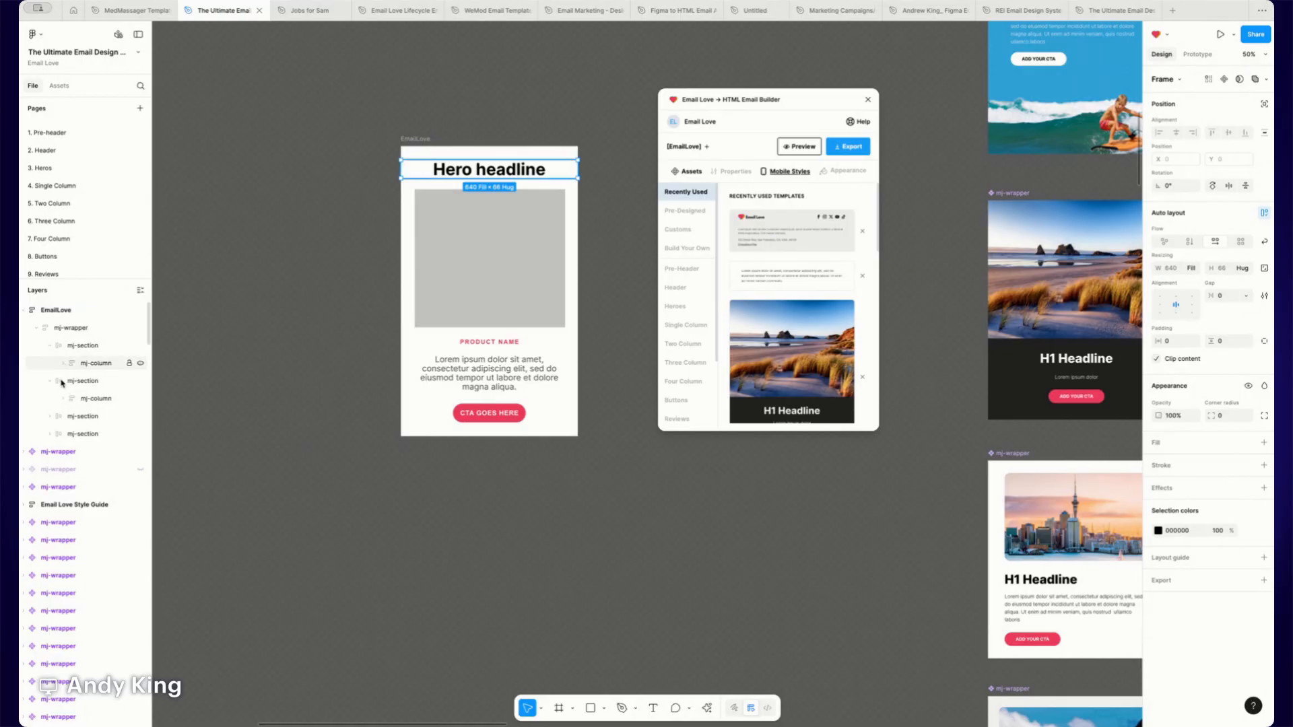
pyautogui.click(61, 399)
pyautogui.click(76, 416)
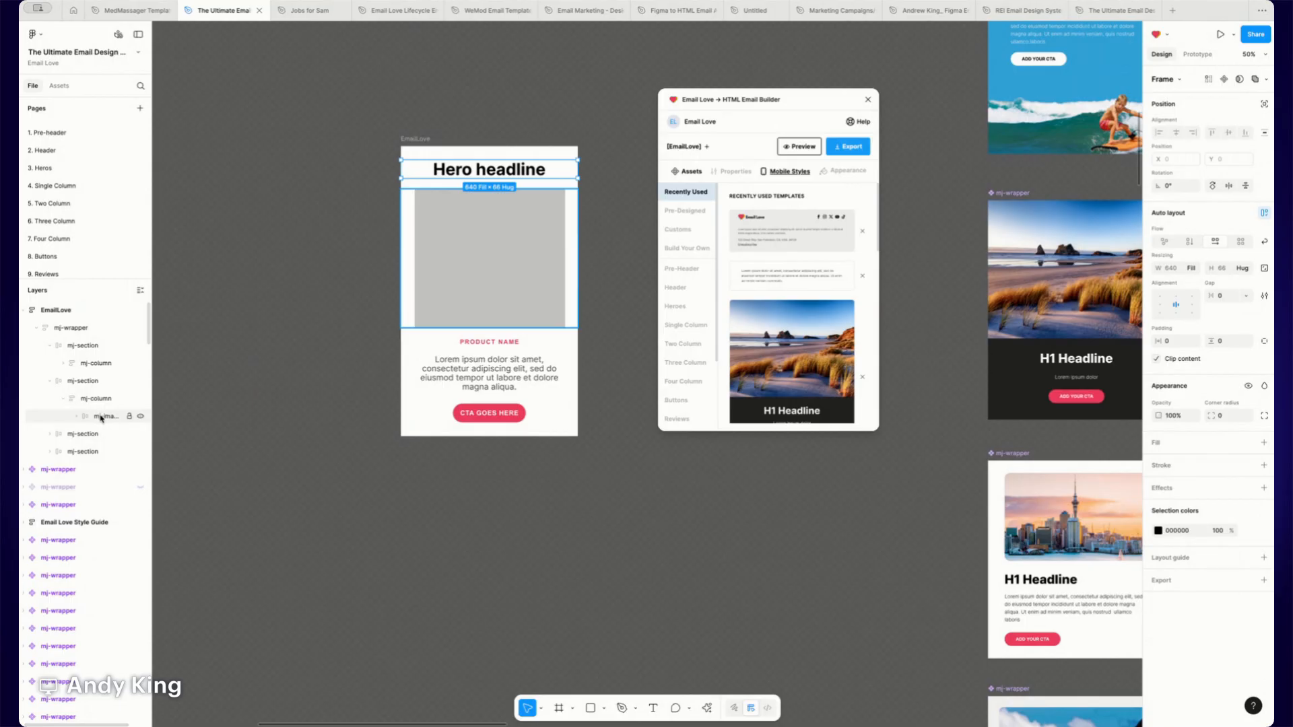
pyautogui.click(64, 363)
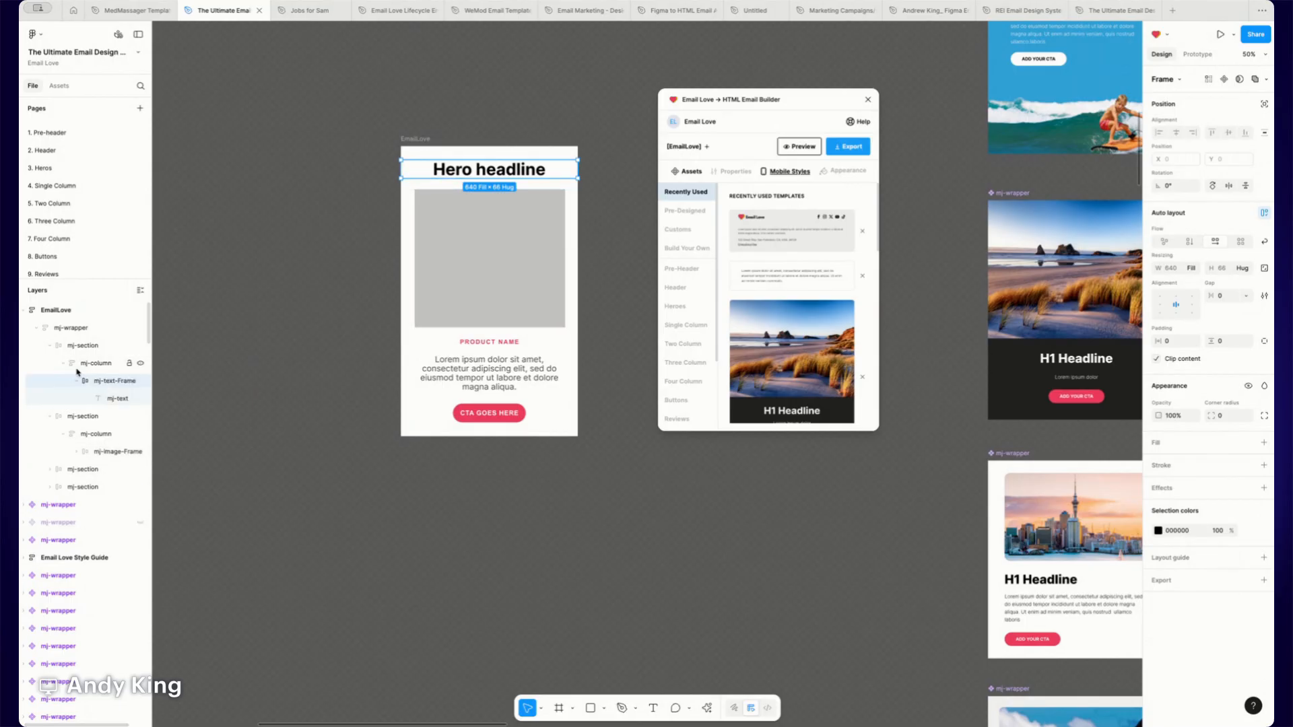
pyautogui.click(78, 381)
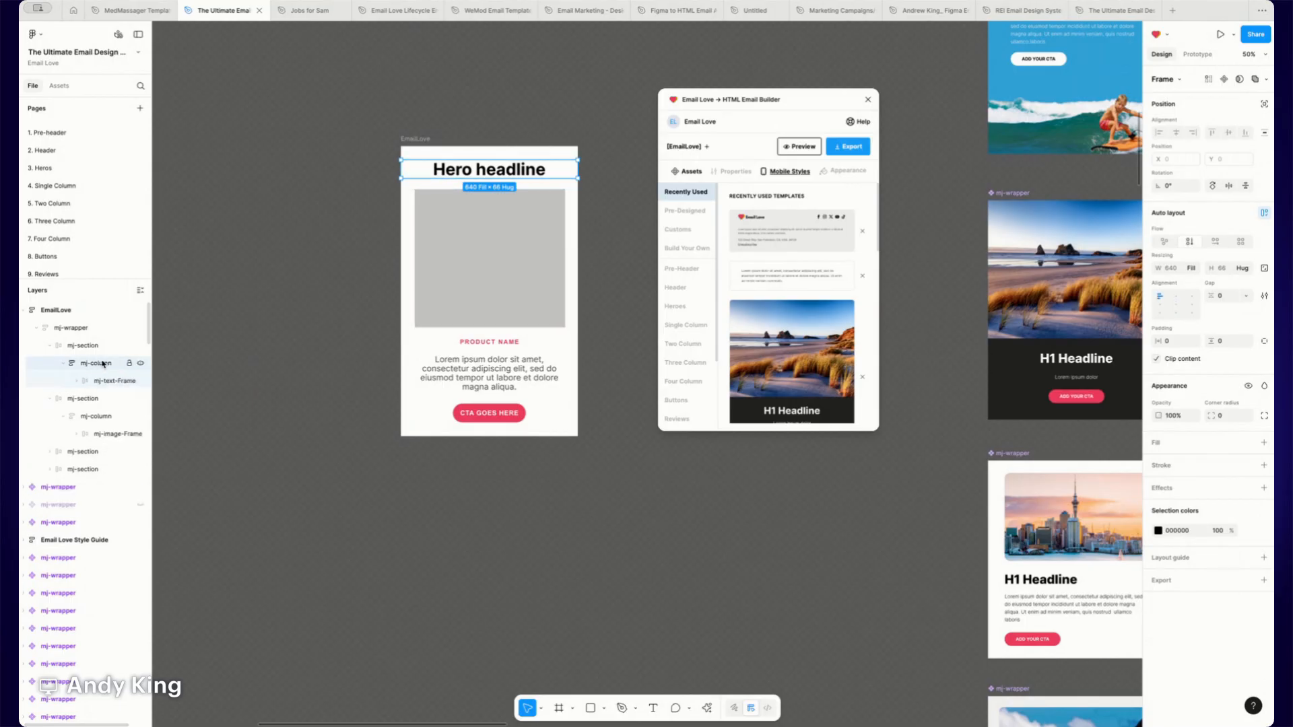
pyautogui.click(95, 379)
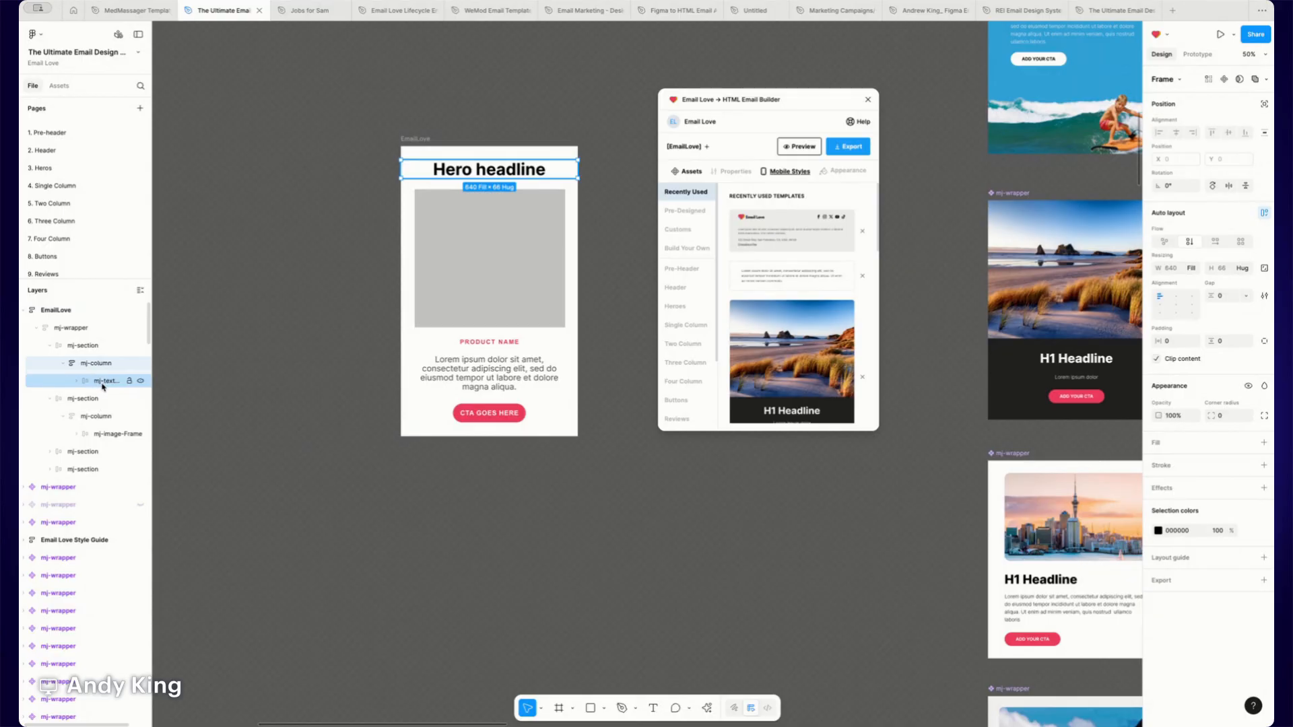
# - Move the mj-image-Frame into the first section's mj-column and delete the emptied second section
pyautogui.click(102, 433)
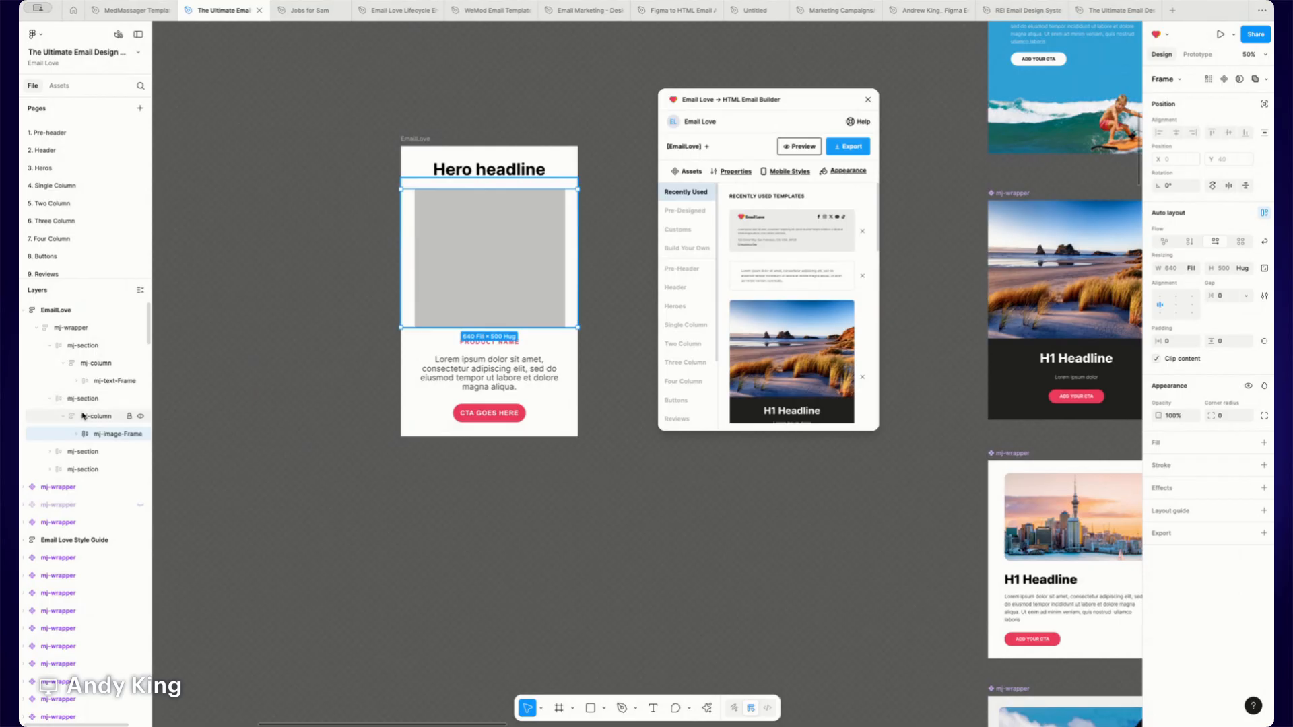
pyautogui.moveTo(102, 434); pyautogui.dragTo(101, 394)
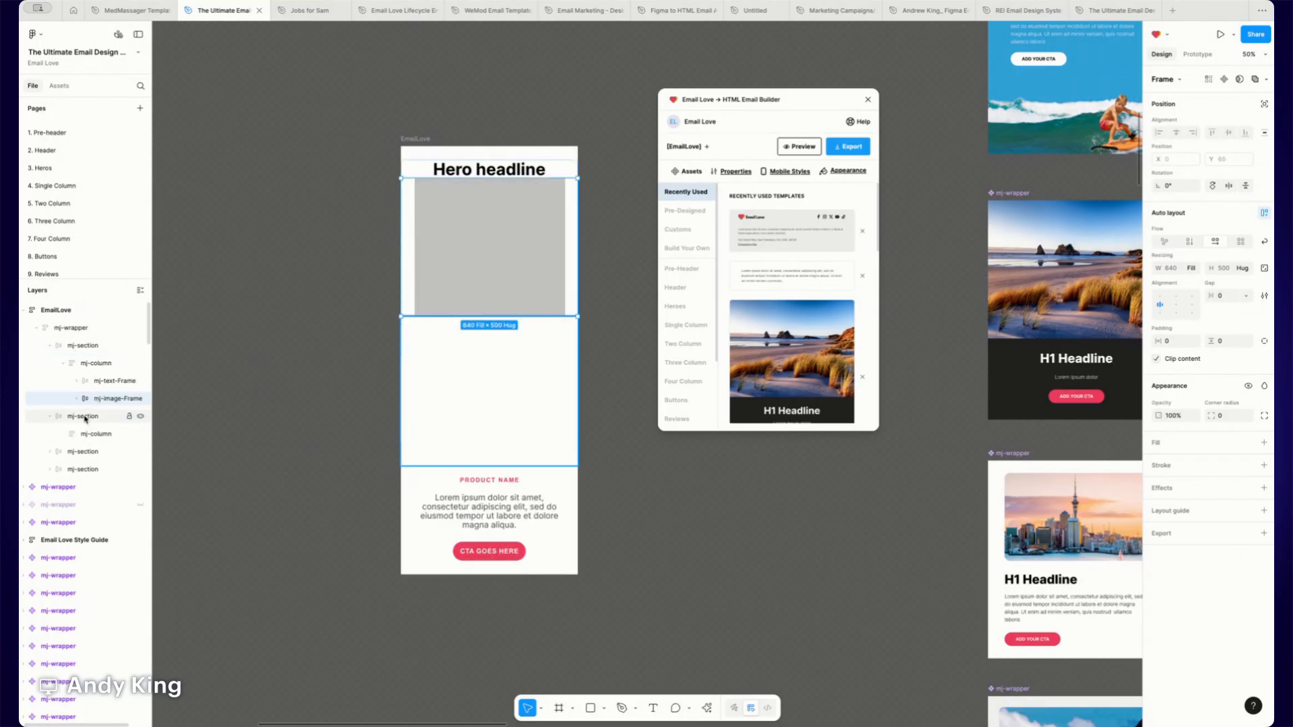
pyautogui.click(92, 432)
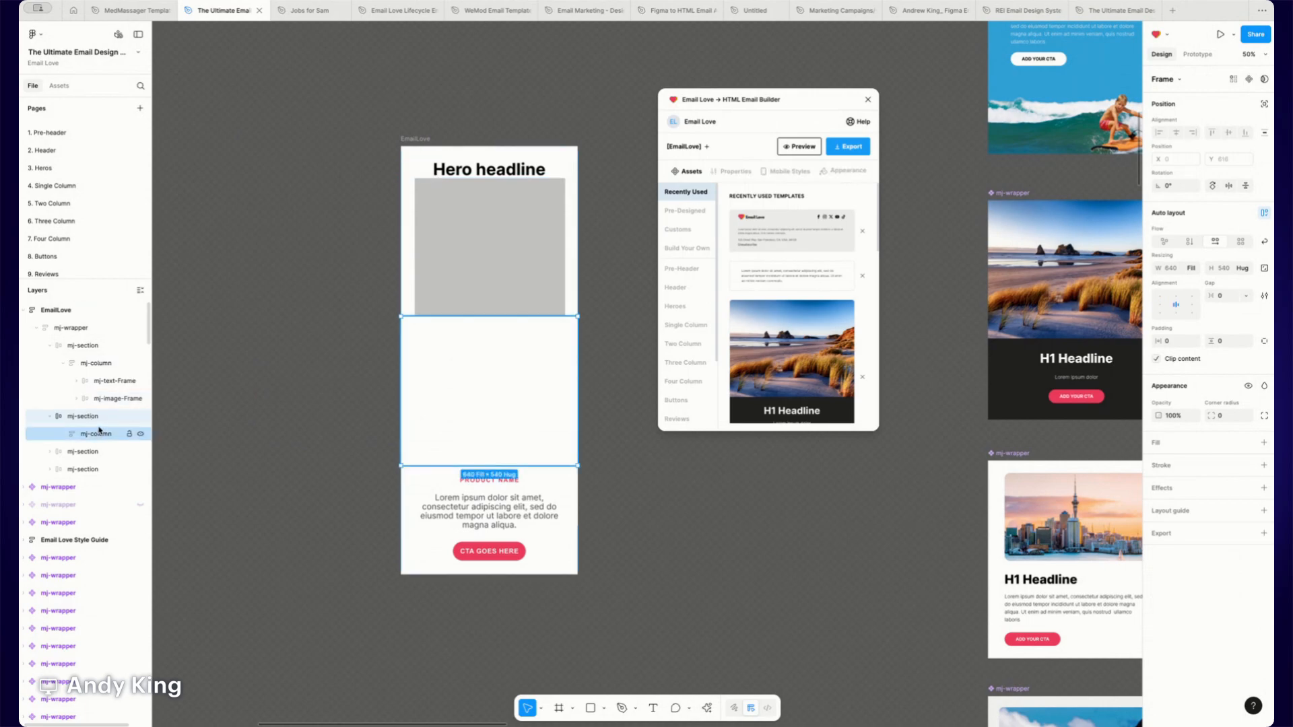
pyautogui.press('Delete')
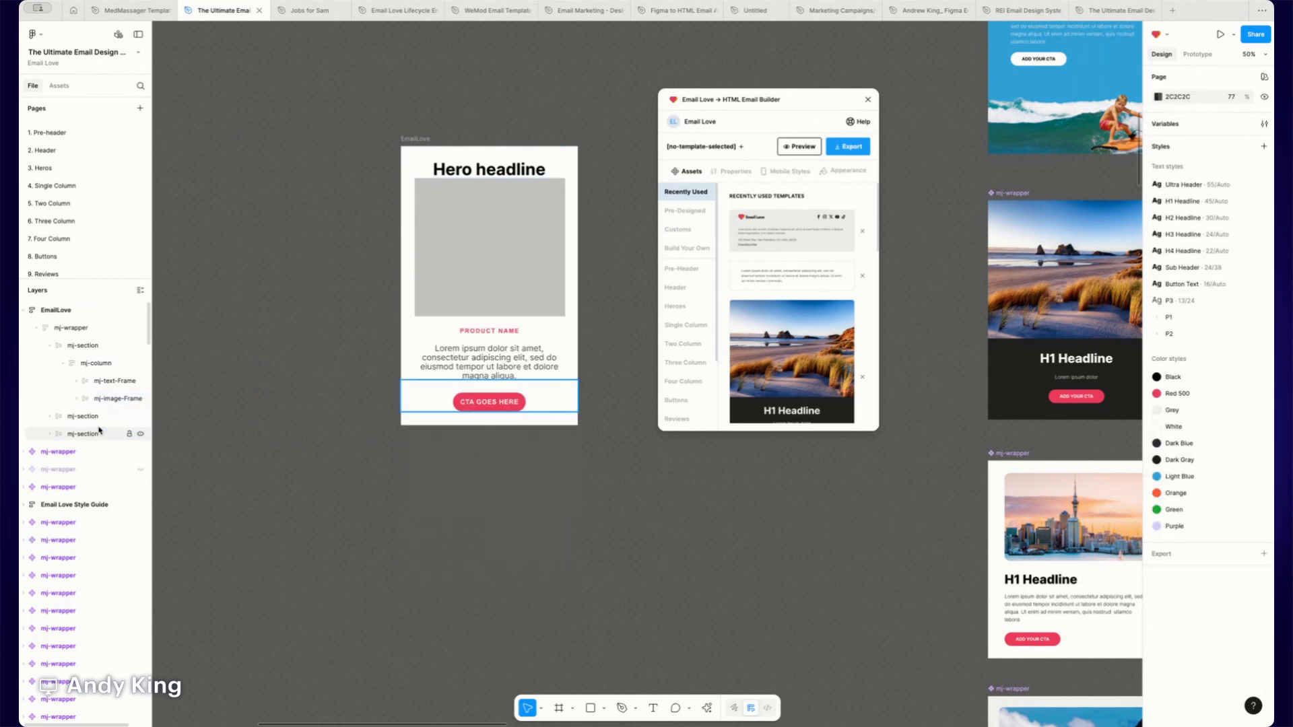
# - Move the product name and copy text frames from the next section into the first section's mj-column
pyautogui.click(50, 416)
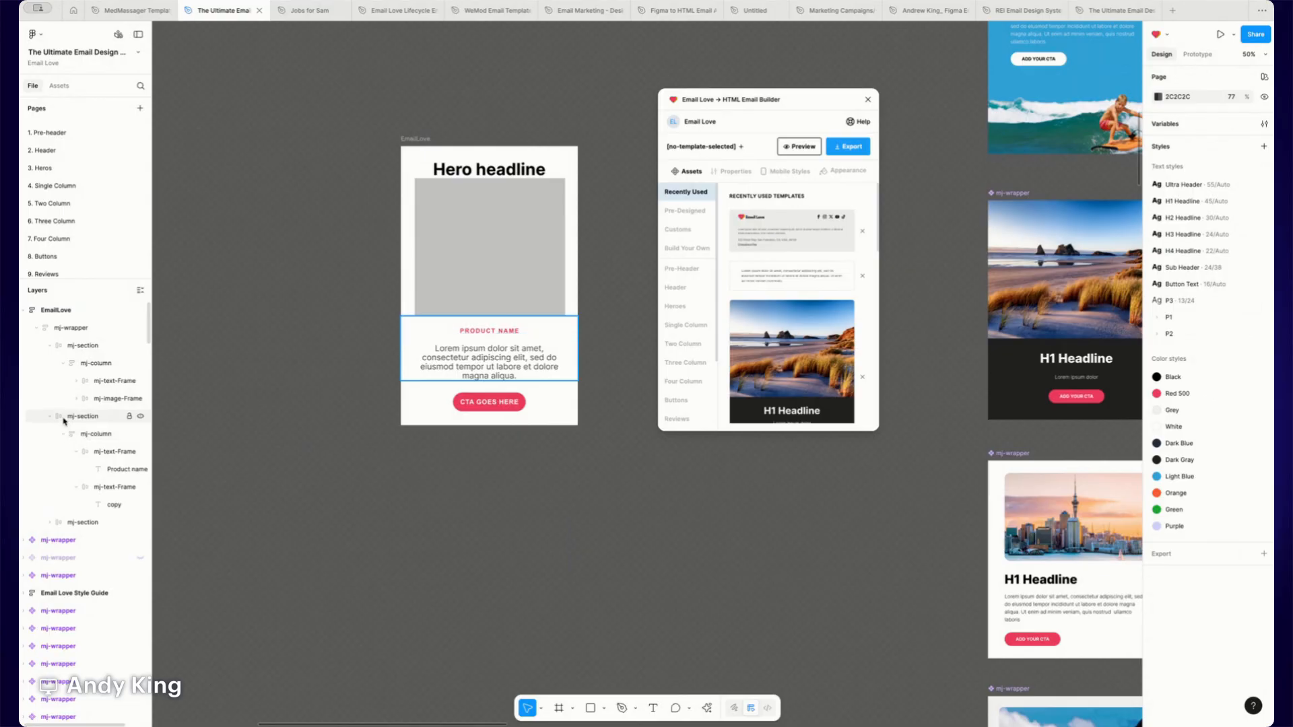
pyautogui.click(76, 452)
pyautogui.click(76, 470)
pyautogui.moveTo(102, 452)
pyautogui.mouseDown()
pyautogui.moveTo(95, 413)
pyautogui.moveTo(98, 433)
pyautogui.mouseUp()
pyautogui.click(98, 470)
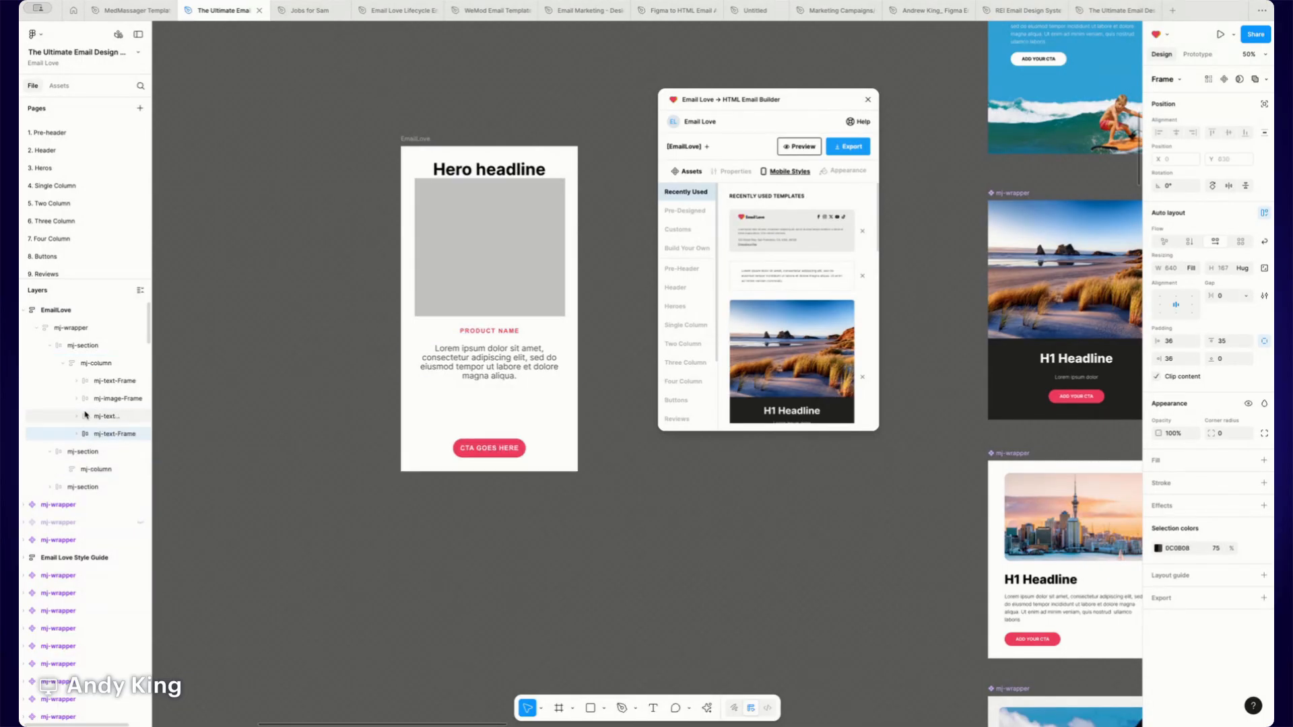
# - Delete the emptied sections and move the mj-button-Frame into the first section's mj-column
pyautogui.click(79, 452)
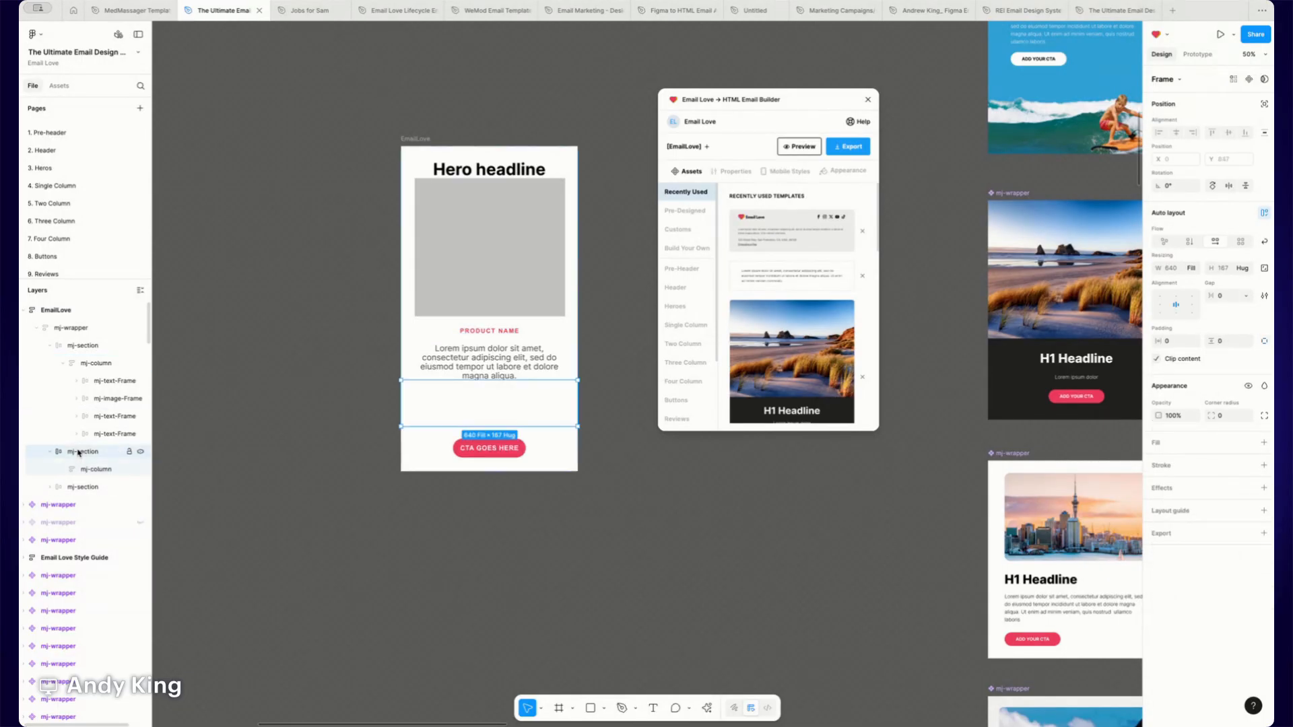
pyautogui.press('Delete')
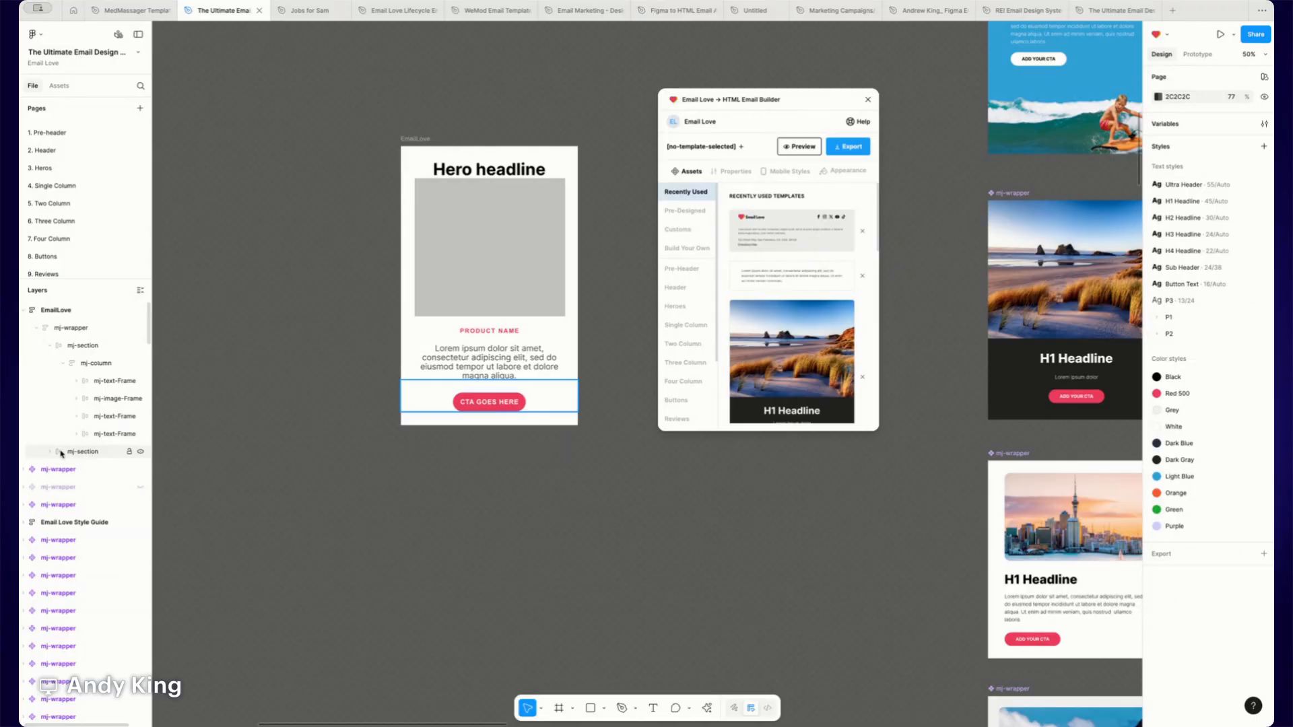
pyautogui.click(50, 452)
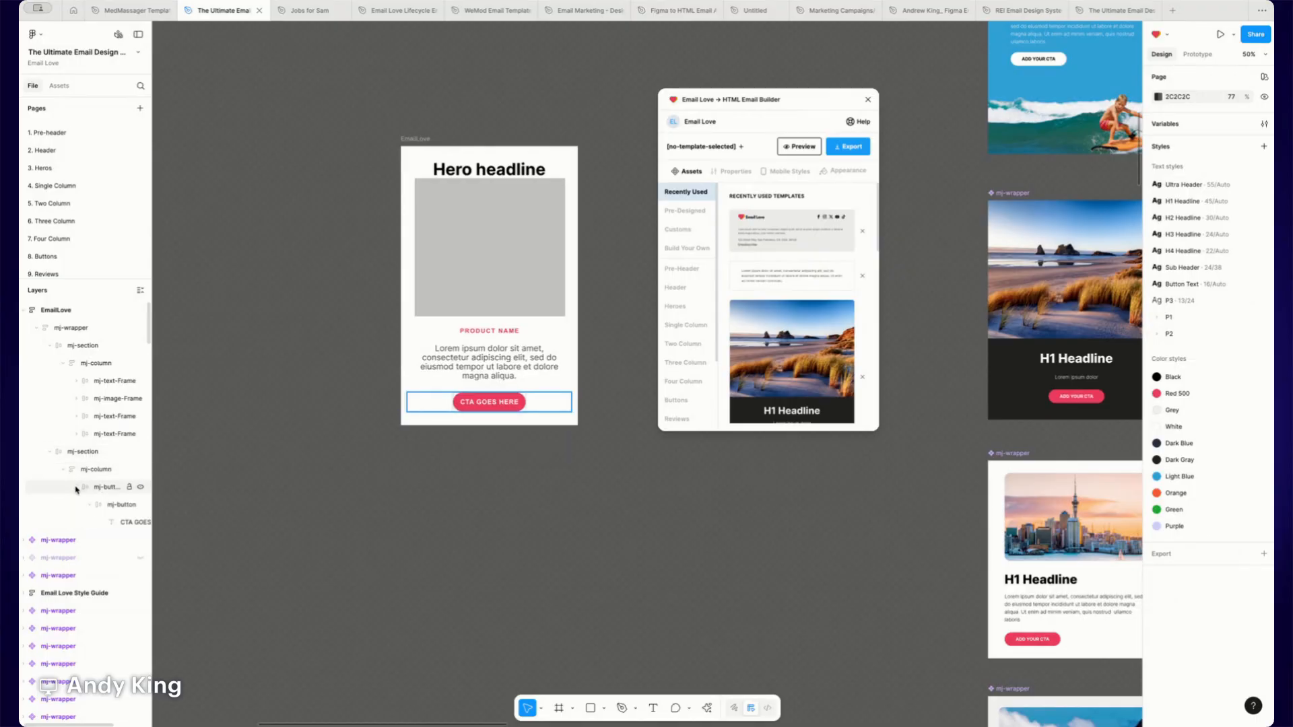
pyautogui.click(76, 489)
pyautogui.click(93, 489)
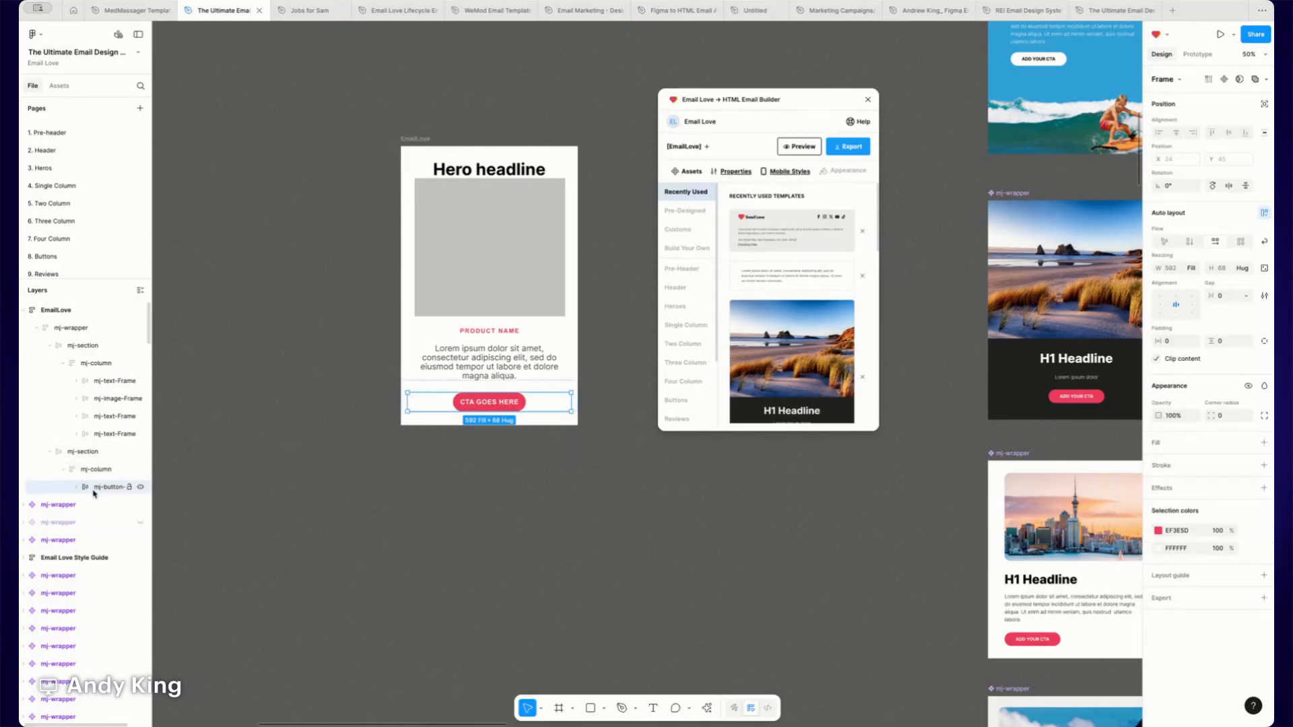
pyautogui.moveTo(100, 488); pyautogui.dragTo(99, 449)
pyautogui.click(79, 470)
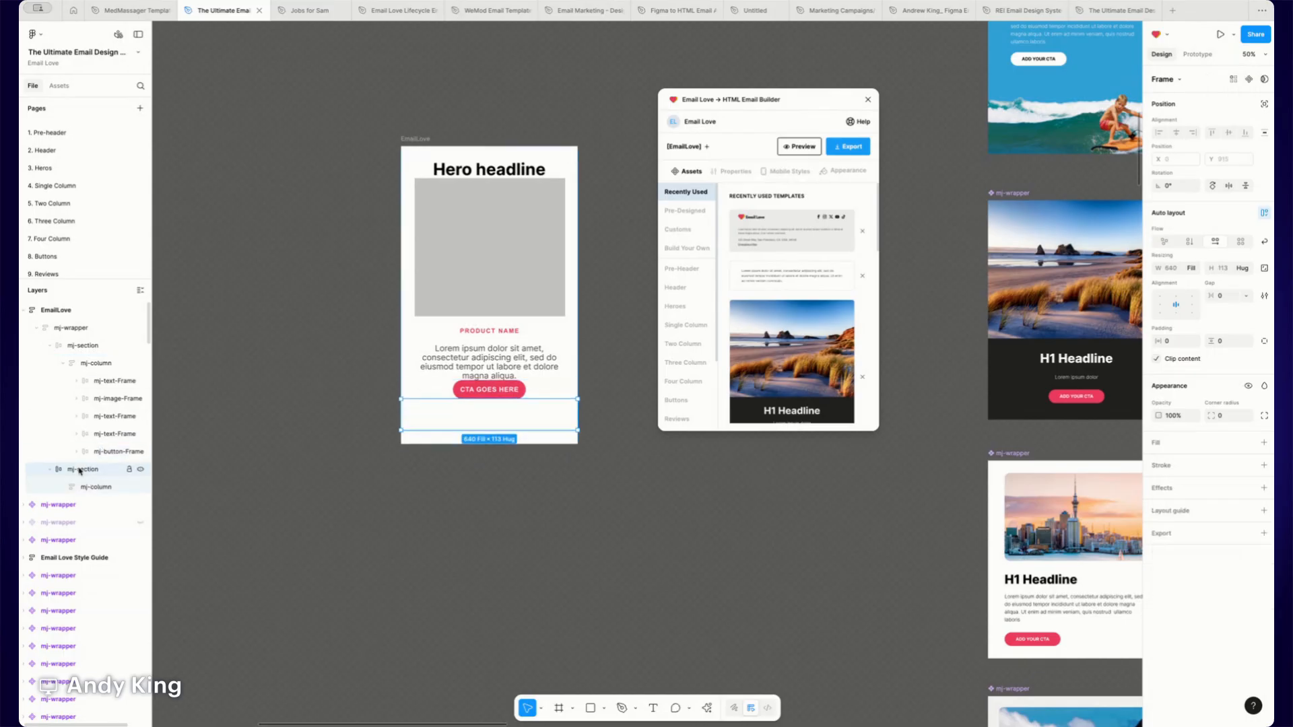
pyautogui.press('Delete')
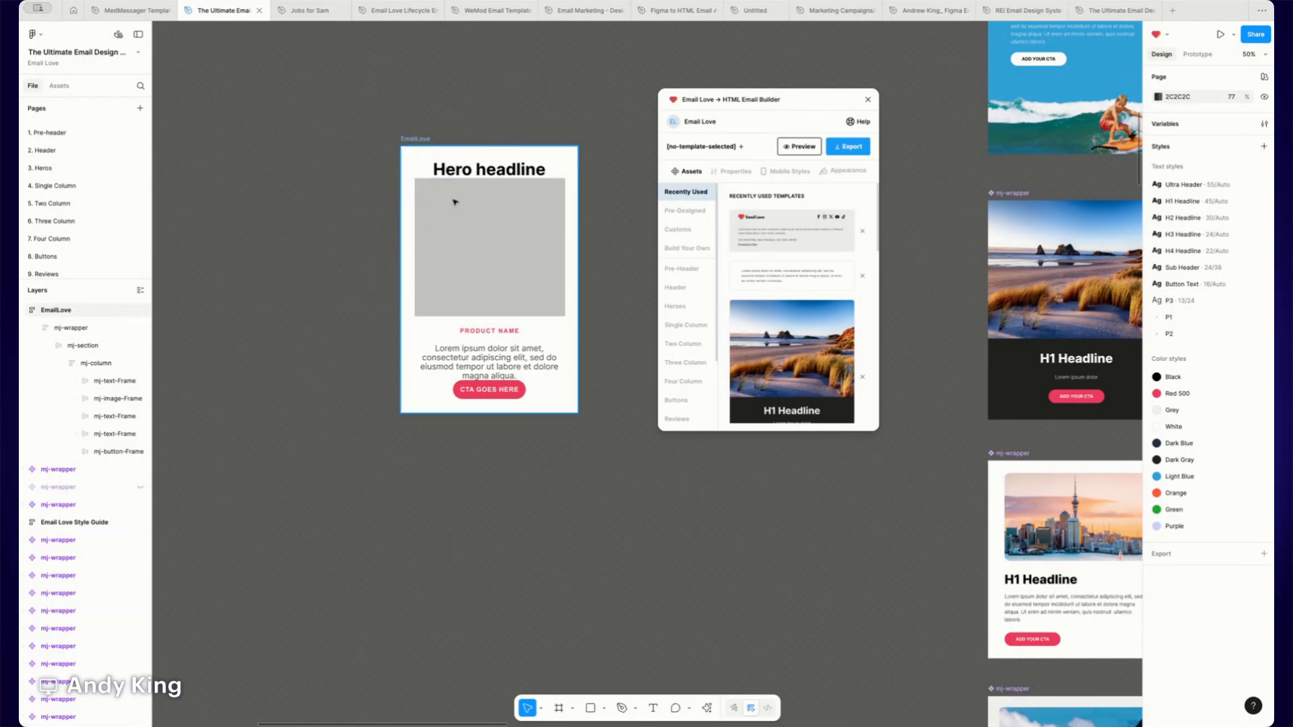
# - Set the headline text frame's bottom padding to 35 using individual padding values
pyautogui.click(525, 172)
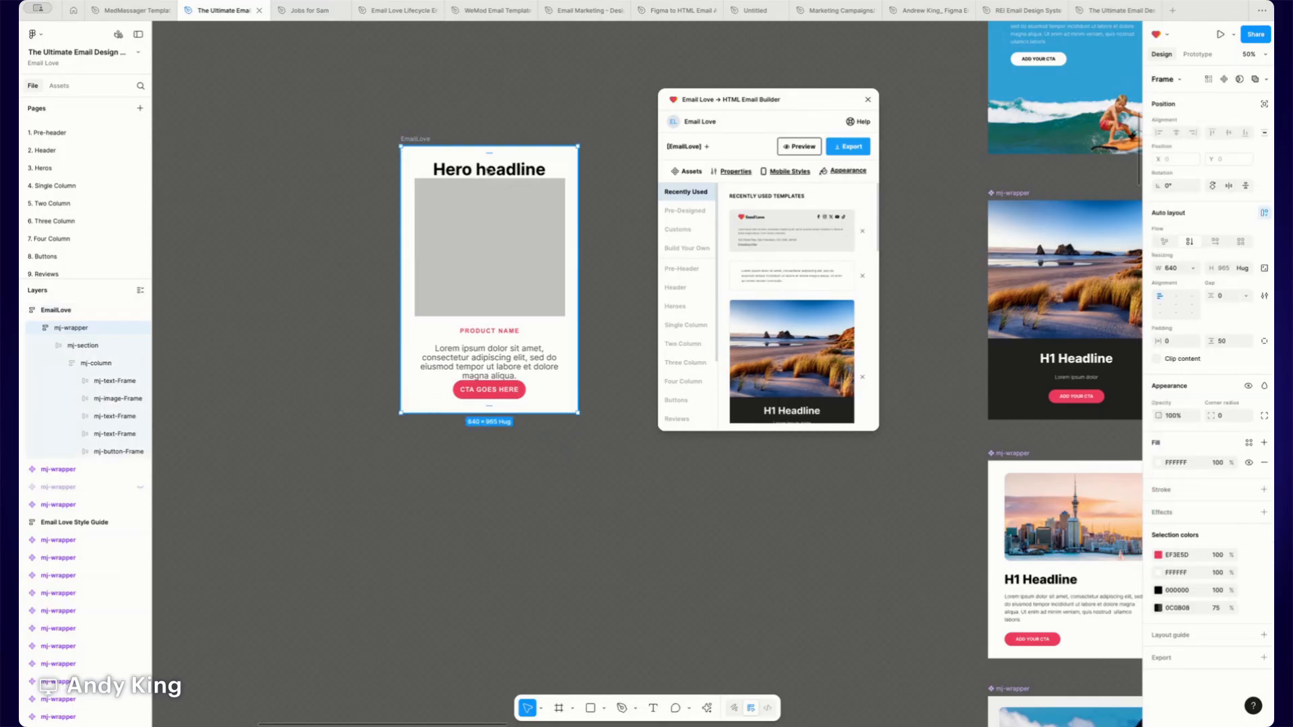
pyautogui.doubleClick(525, 173)
pyautogui.doubleClick(525, 171)
pyautogui.doubleClick(525, 171)
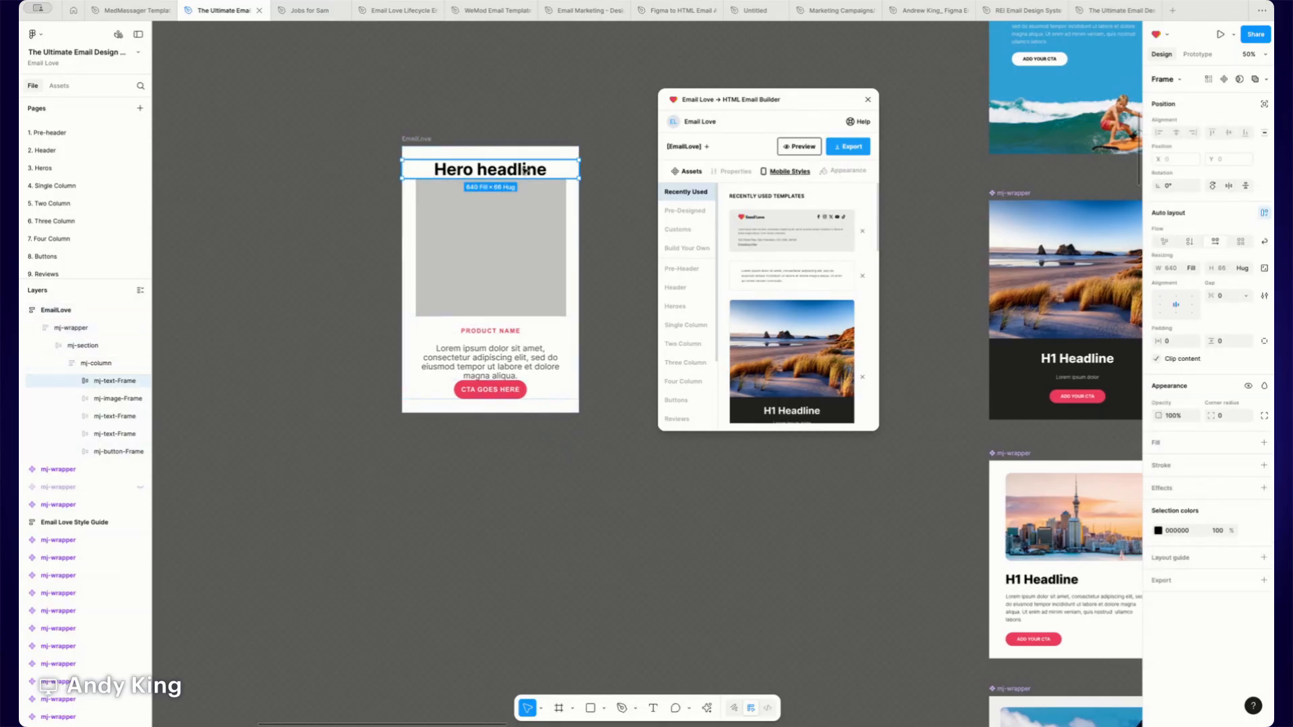
pyautogui.click(1264, 340)
pyautogui.click(1227, 359)
pyautogui.write('35')
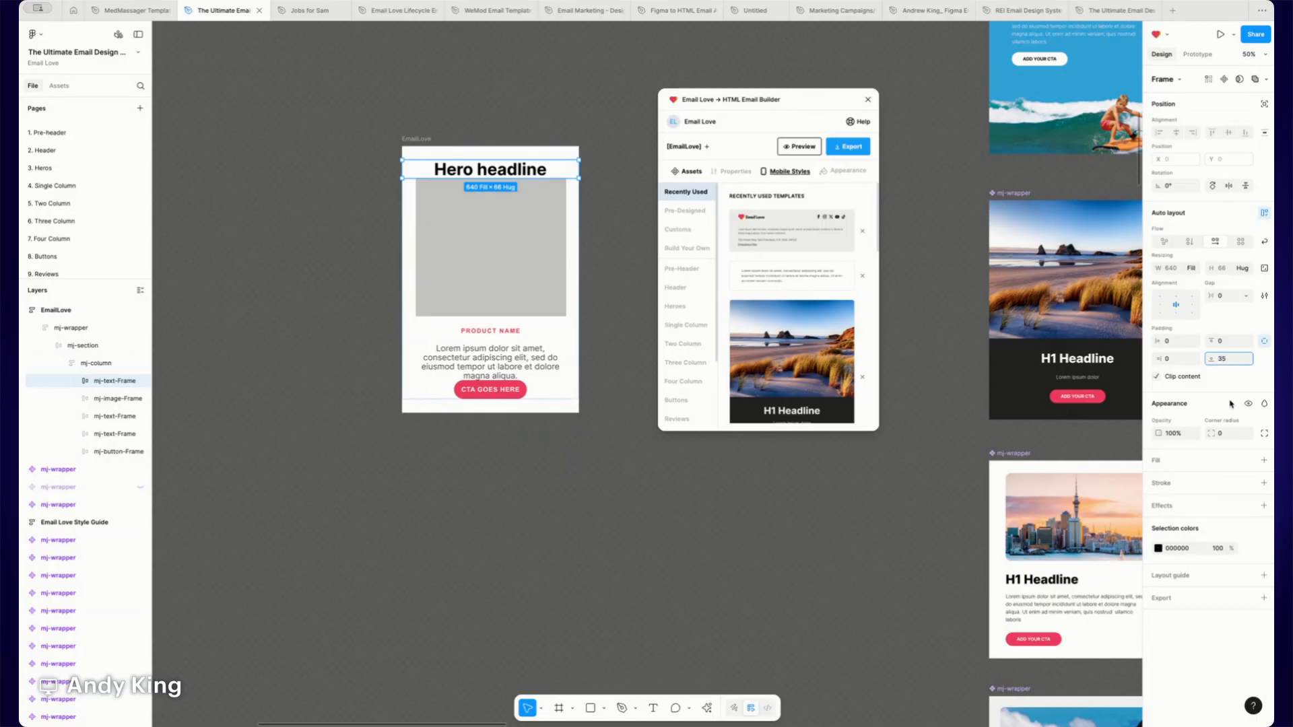
pyautogui.press('Return')
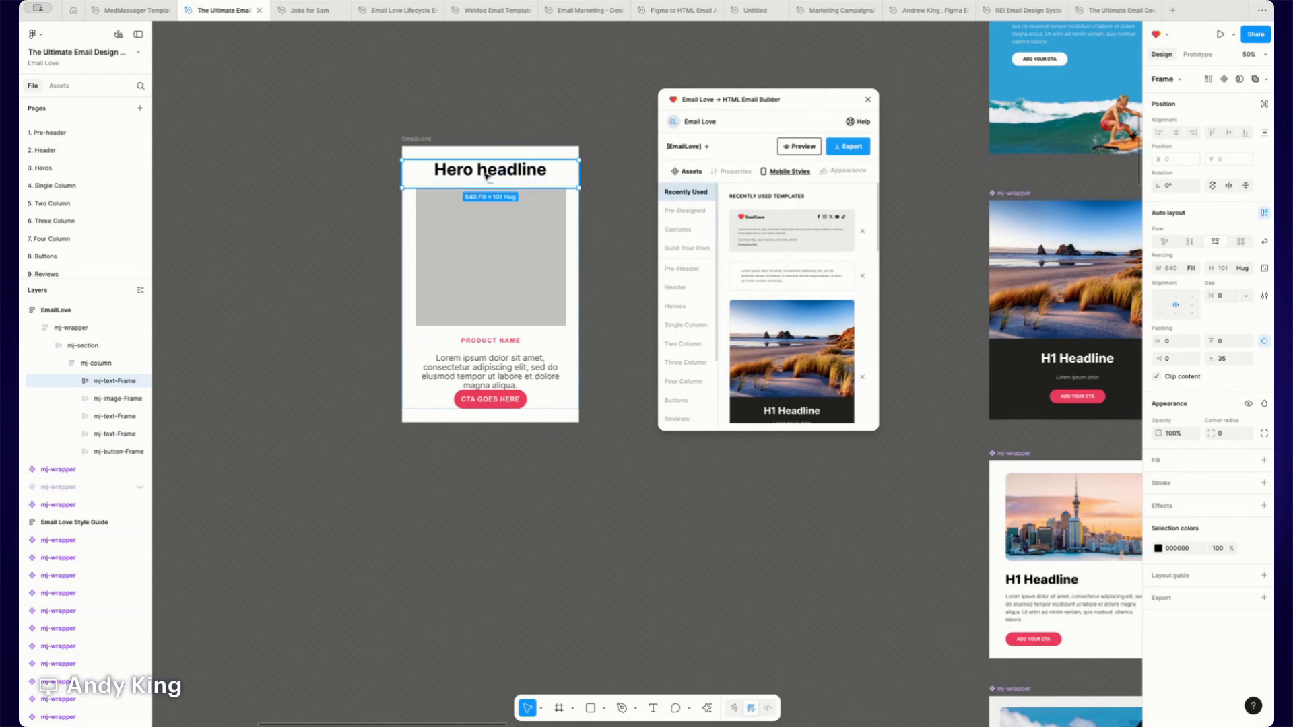
# - Set the body copy text frame's bottom padding to 35
pyautogui.click(502, 377)
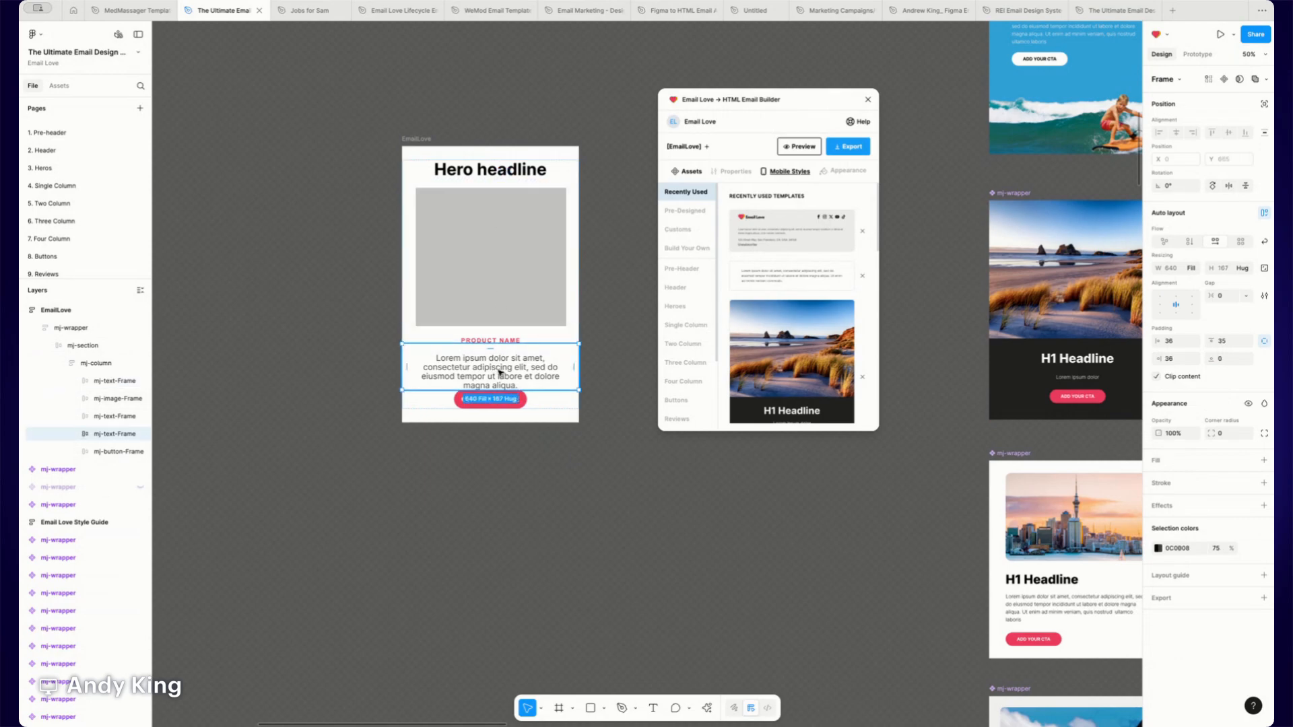
pyautogui.click(1235, 361)
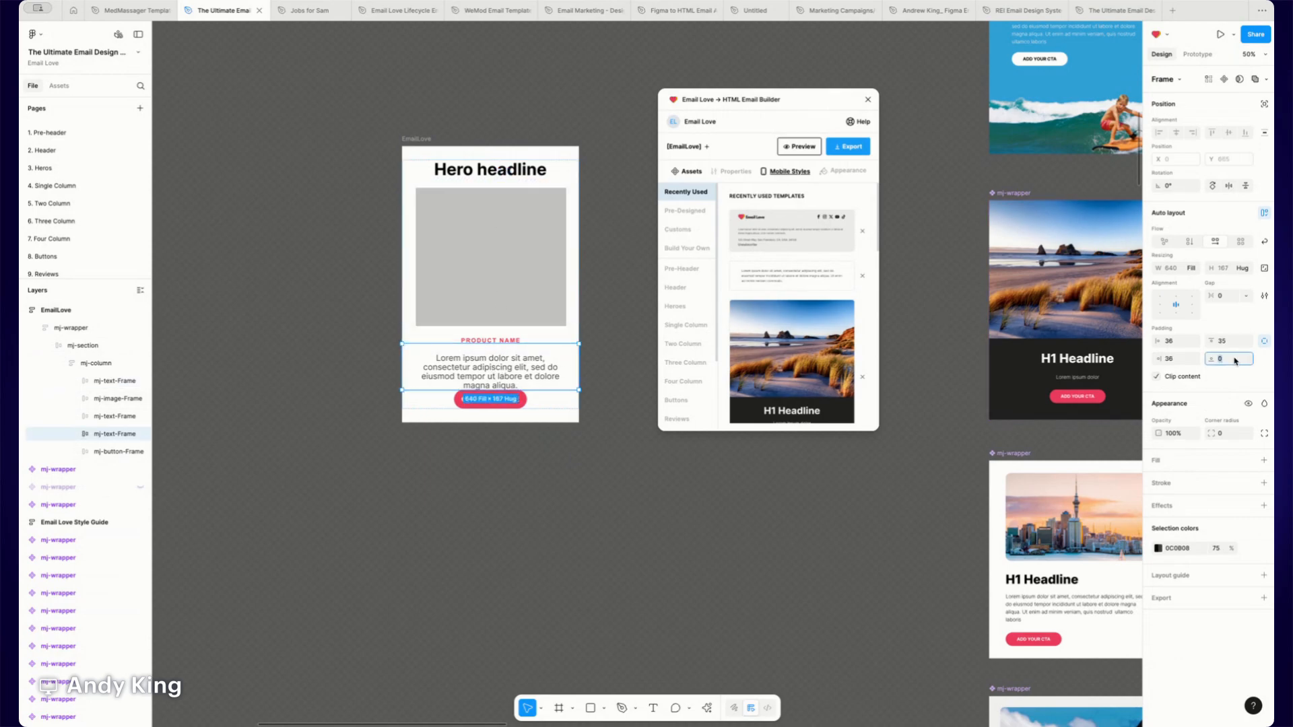
pyautogui.write('35')
pyautogui.press('Return')
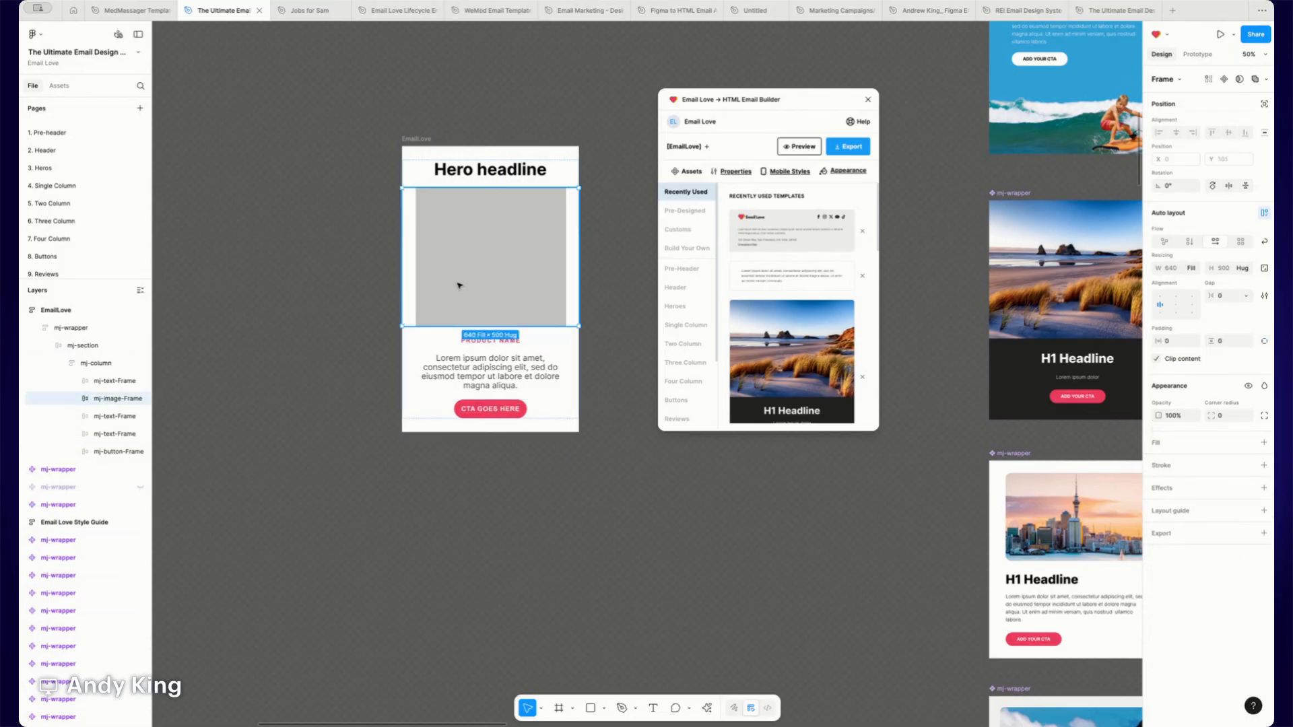
# - Set the mj-column's horizontal padding to 50
pyautogui.click(460, 176)
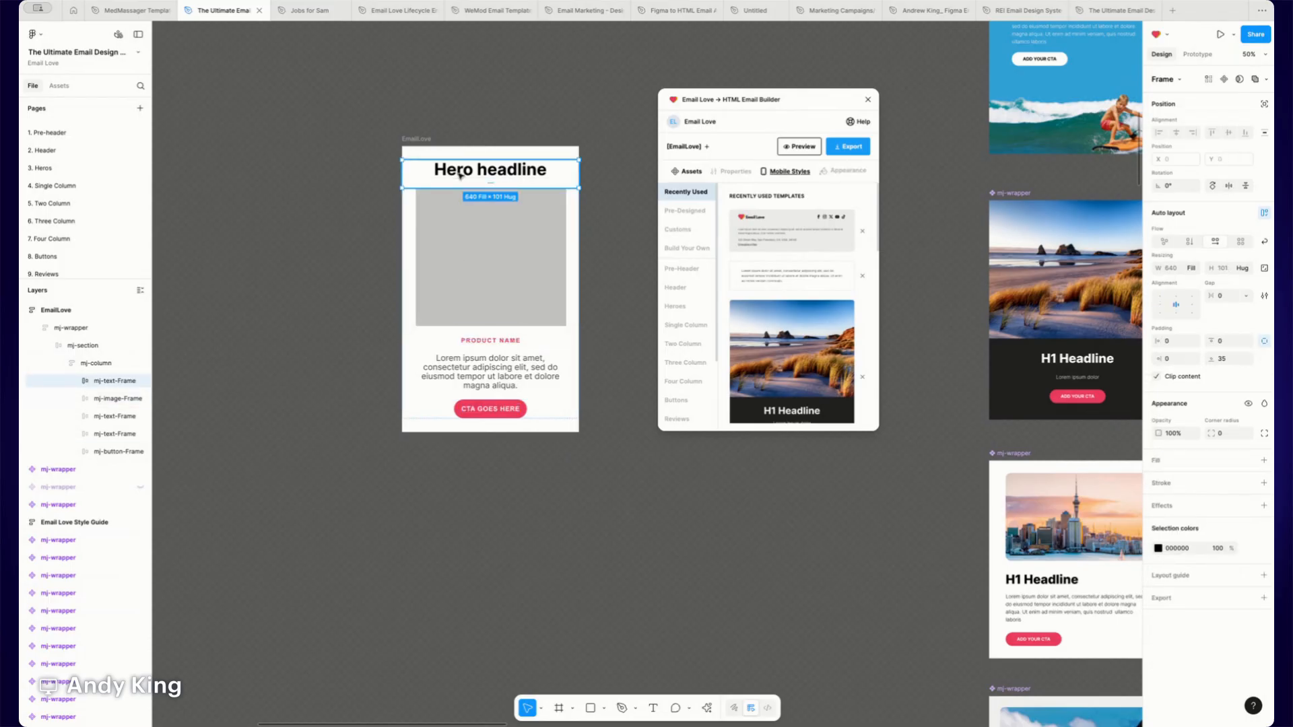
pyautogui.click(1173, 342)
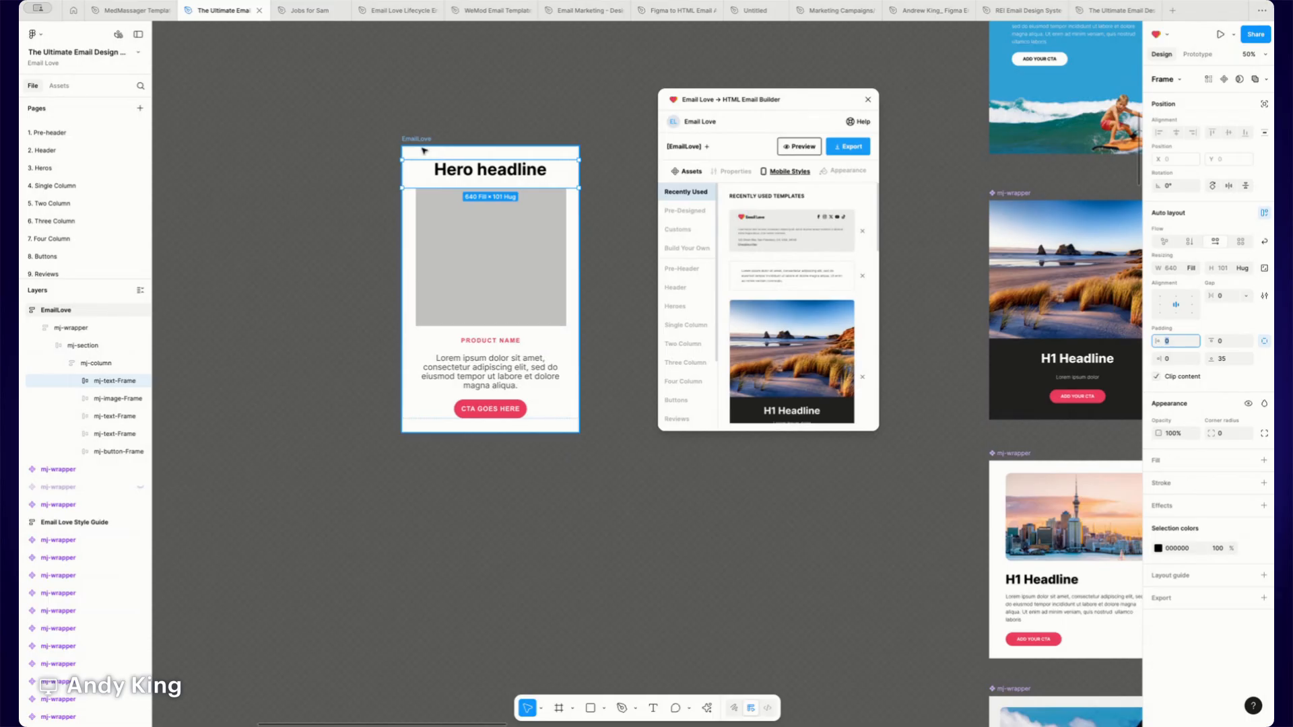
pyautogui.click(61, 328)
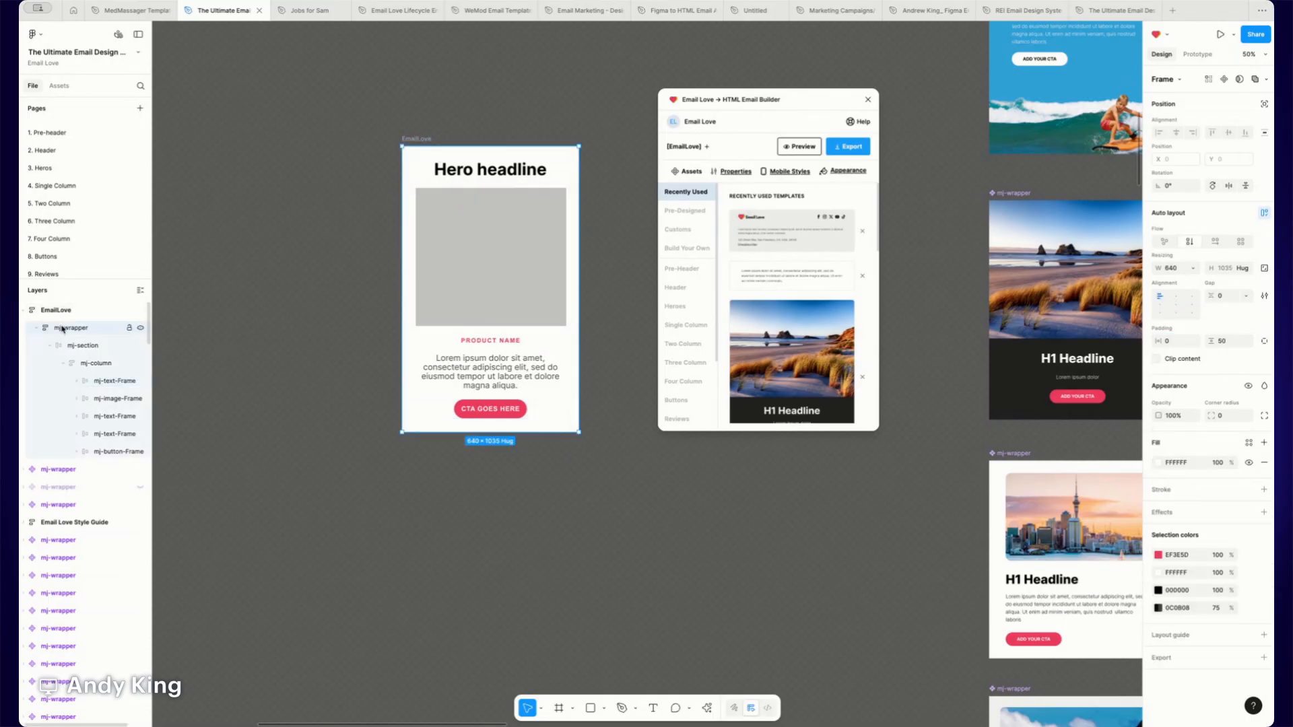
pyautogui.click(65, 343)
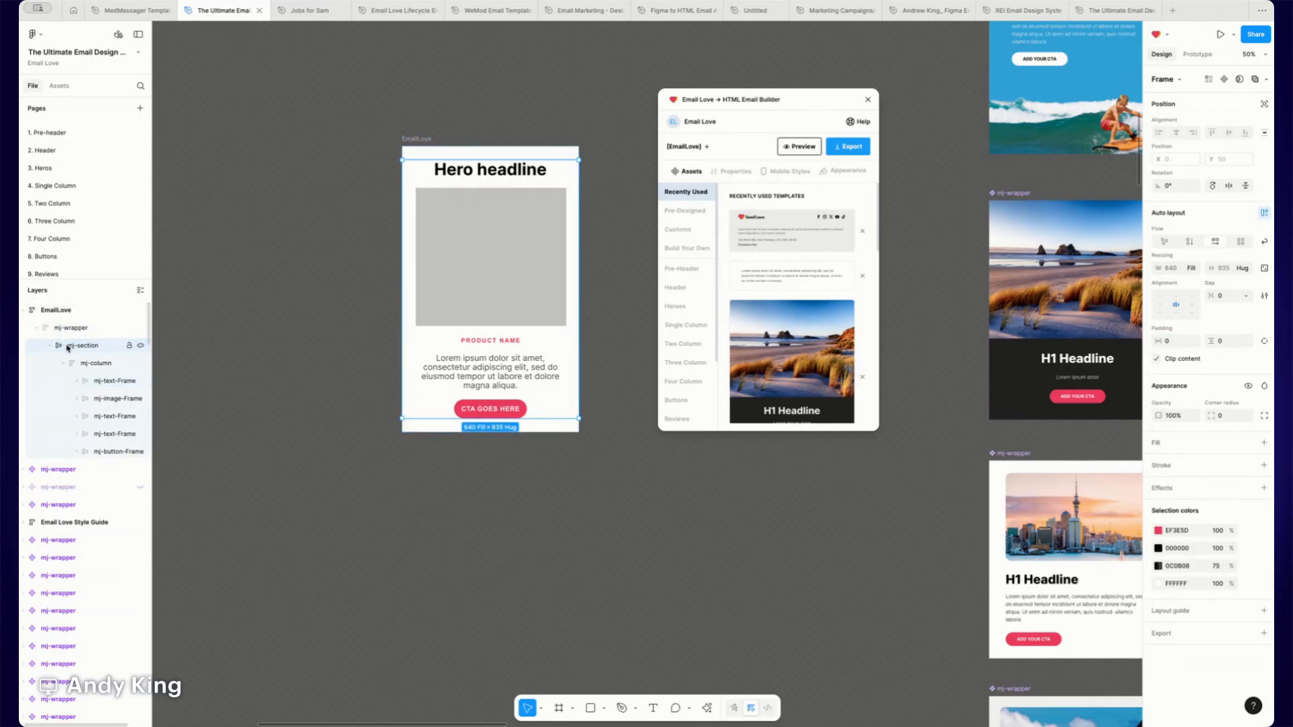
pyautogui.click(76, 363)
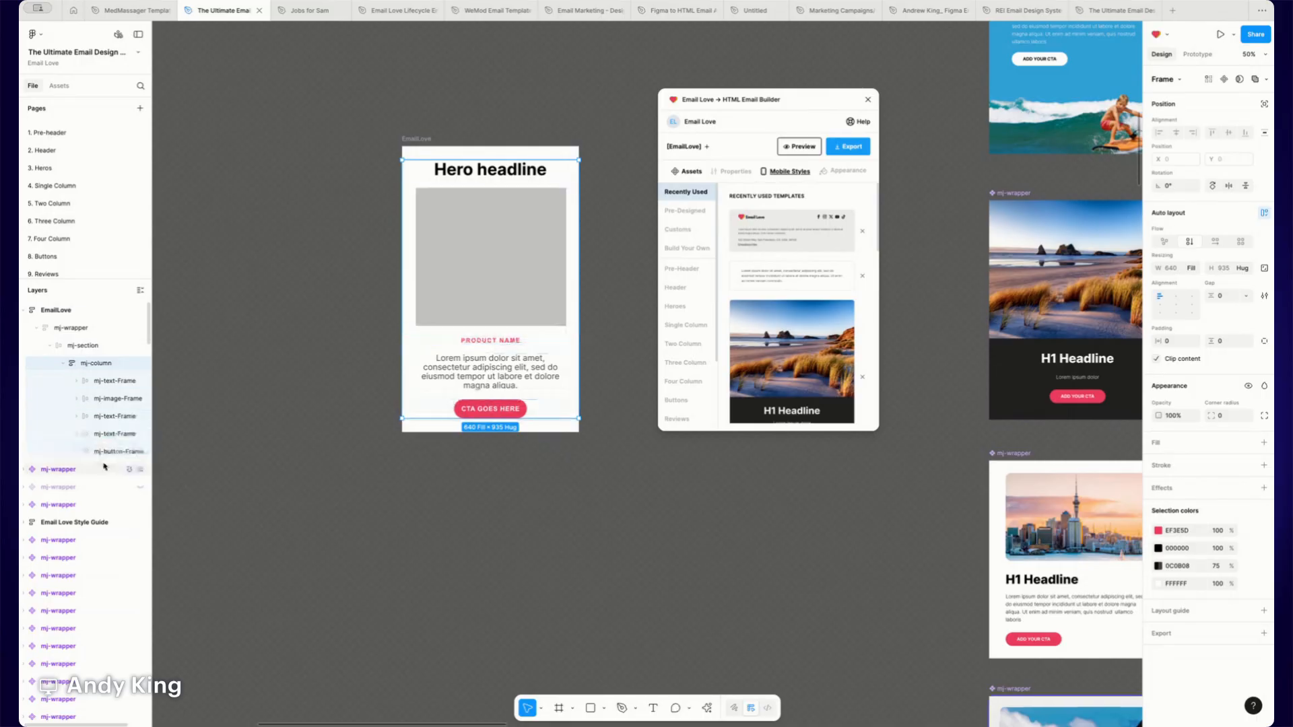
pyautogui.click(1170, 340)
pyautogui.write('50')
pyautogui.press('Return')
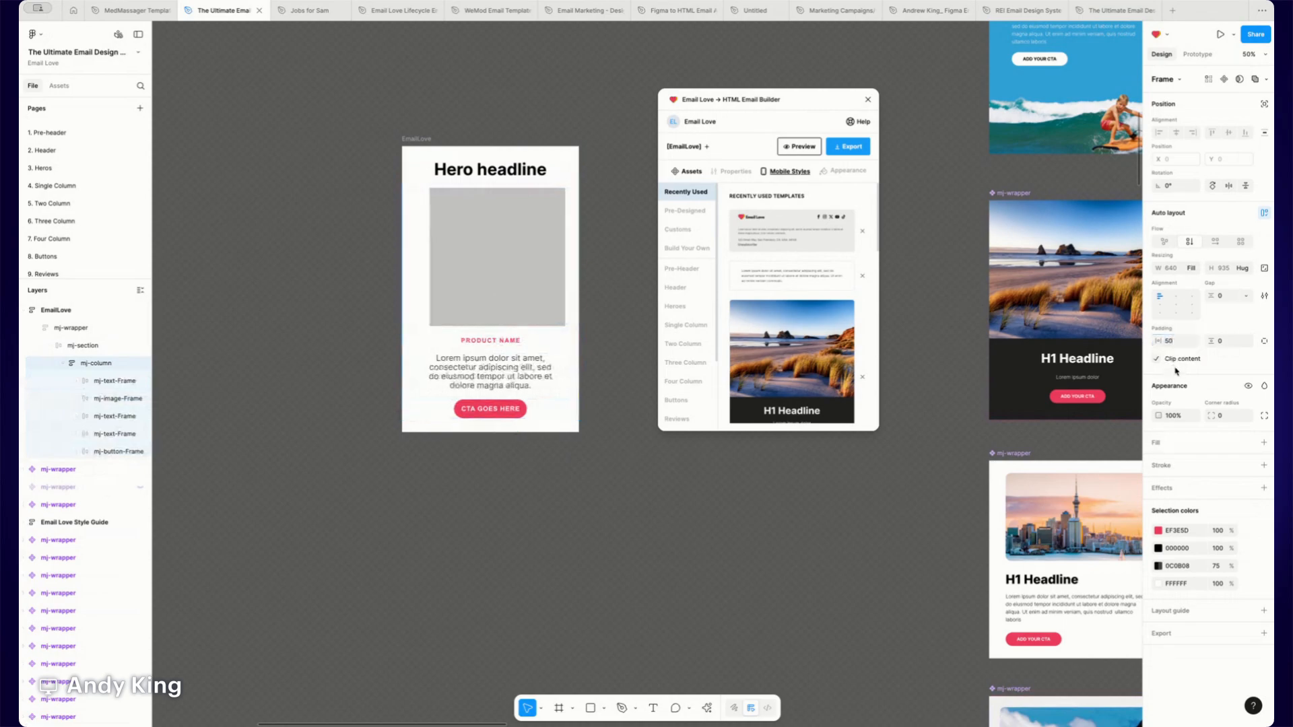
# - Set the body copy text frame's horizontal padding to 0
pyautogui.click(484, 378)
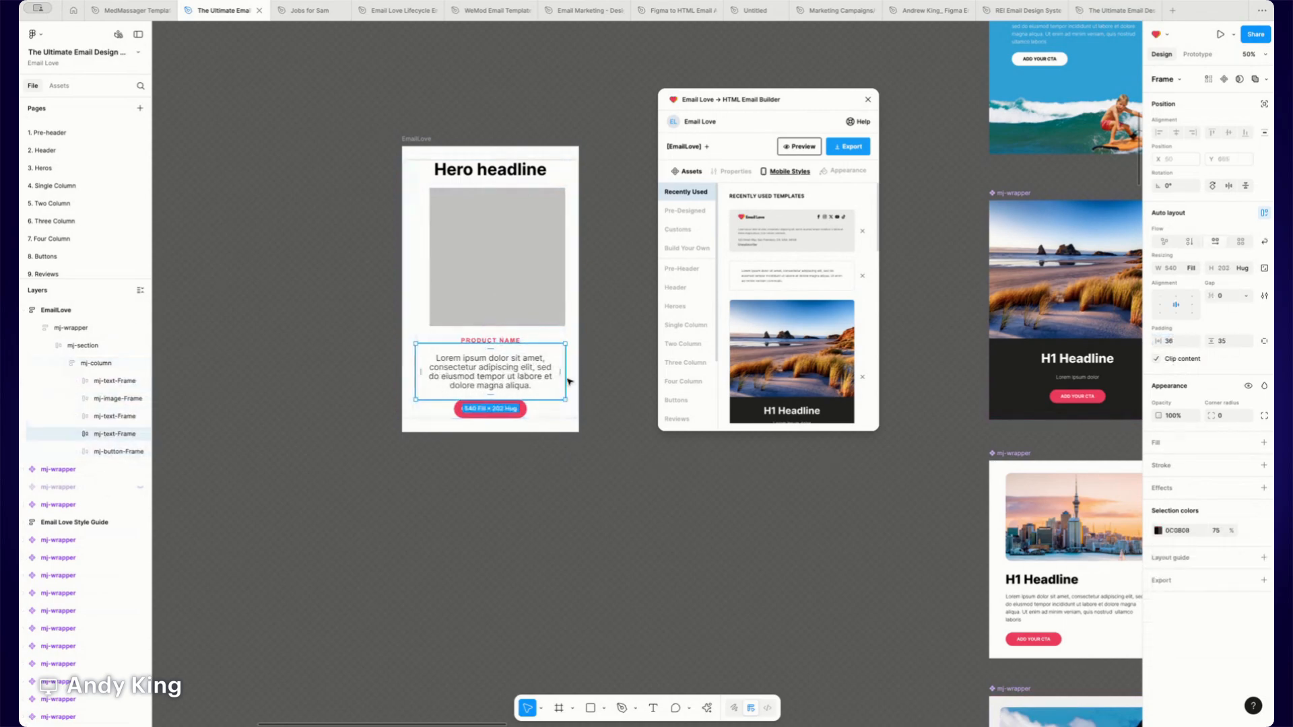
pyautogui.click(1170, 341)
pyautogui.write('0')
pyautogui.press('Return')
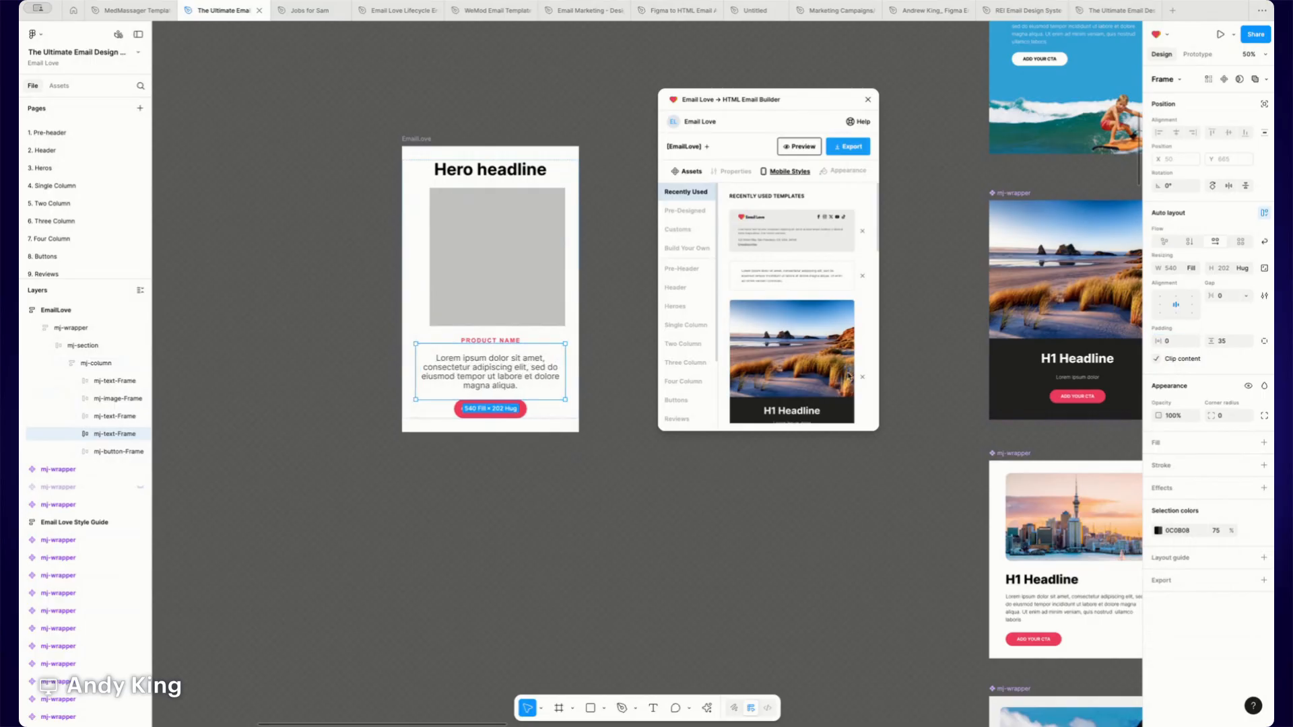
# - Resize the Full Bleed Image frame inside the mj-image-Frame to 540 wide
pyautogui.click(491, 286)
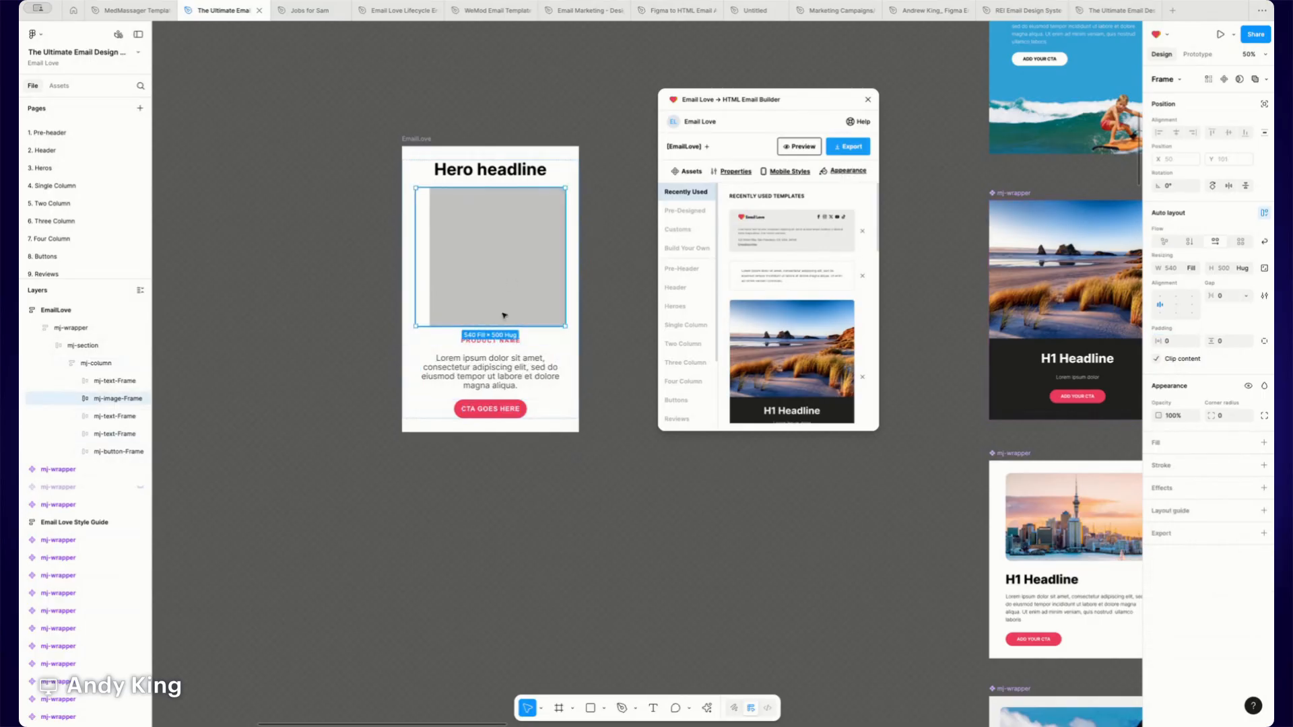
pyautogui.doubleClick(471, 289)
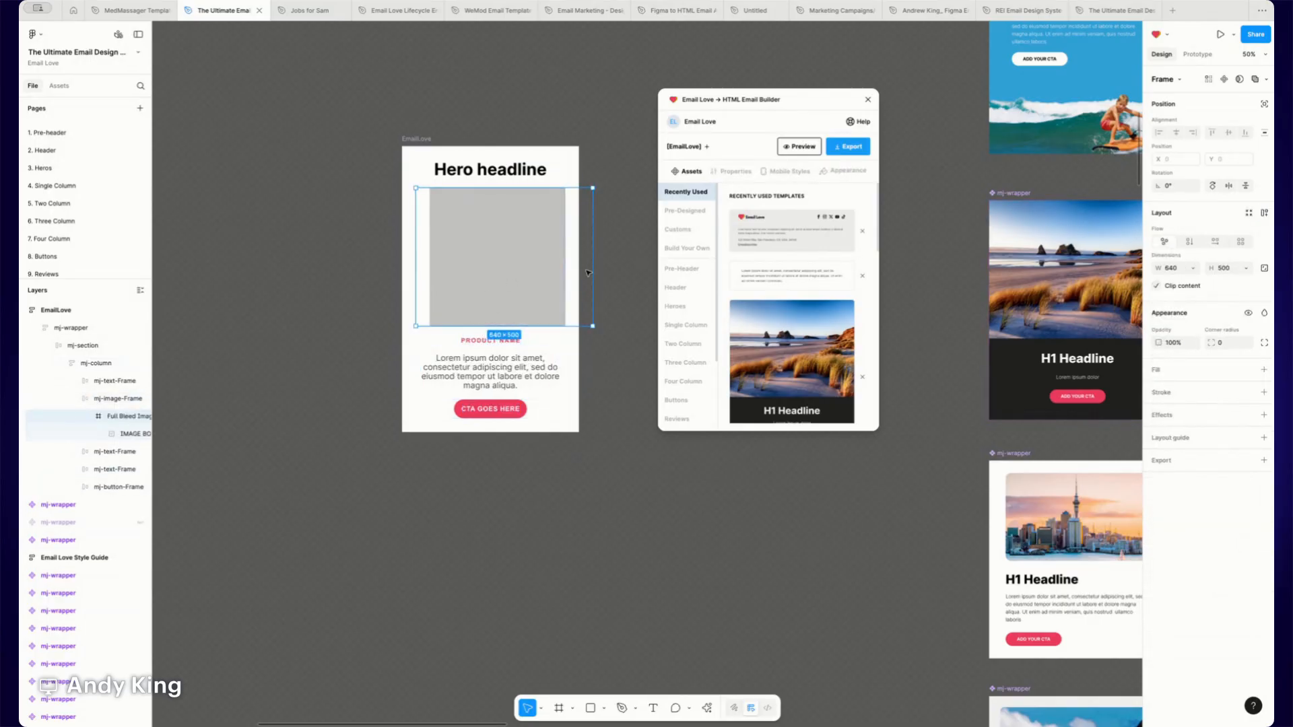
pyautogui.moveTo(593, 272); pyautogui.dragTo(566, 272)
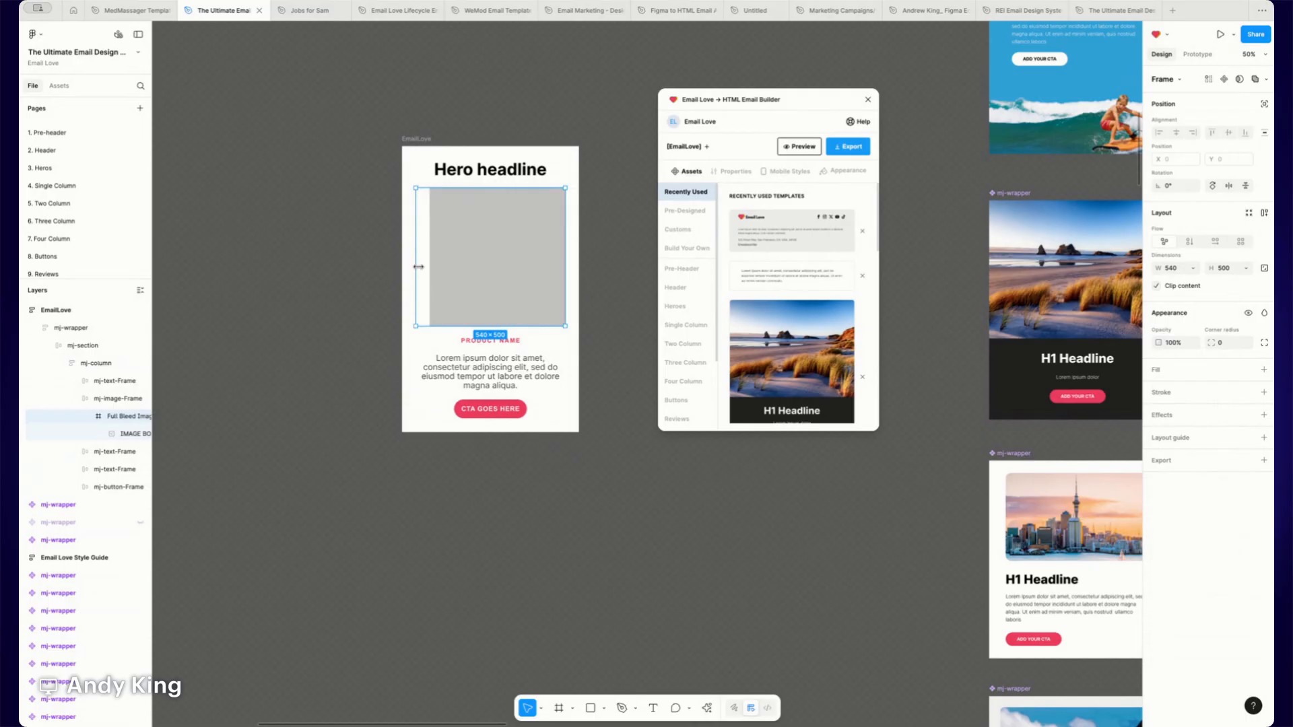
pyautogui.moveTo(416, 267); pyautogui.dragTo(432, 267)
pyautogui.press('super+z')
pyautogui.click(509, 342)
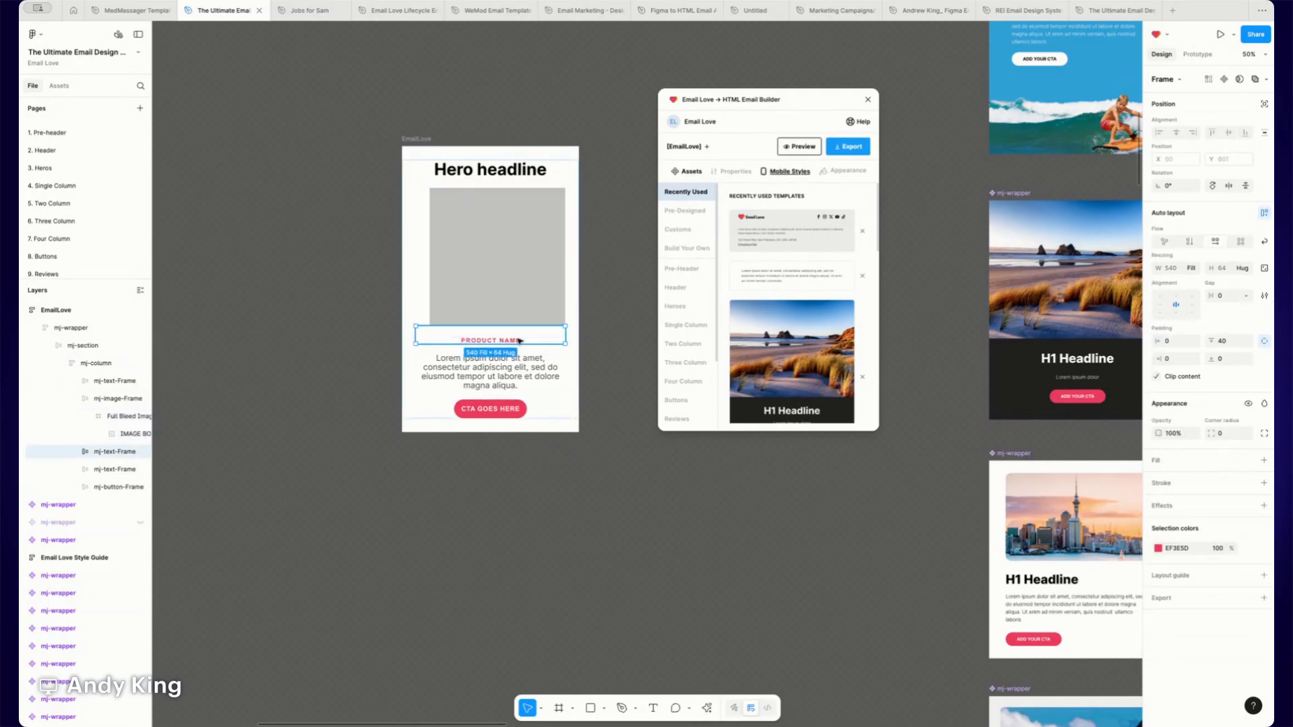
pyautogui.click(517, 383)
pyautogui.click(527, 410)
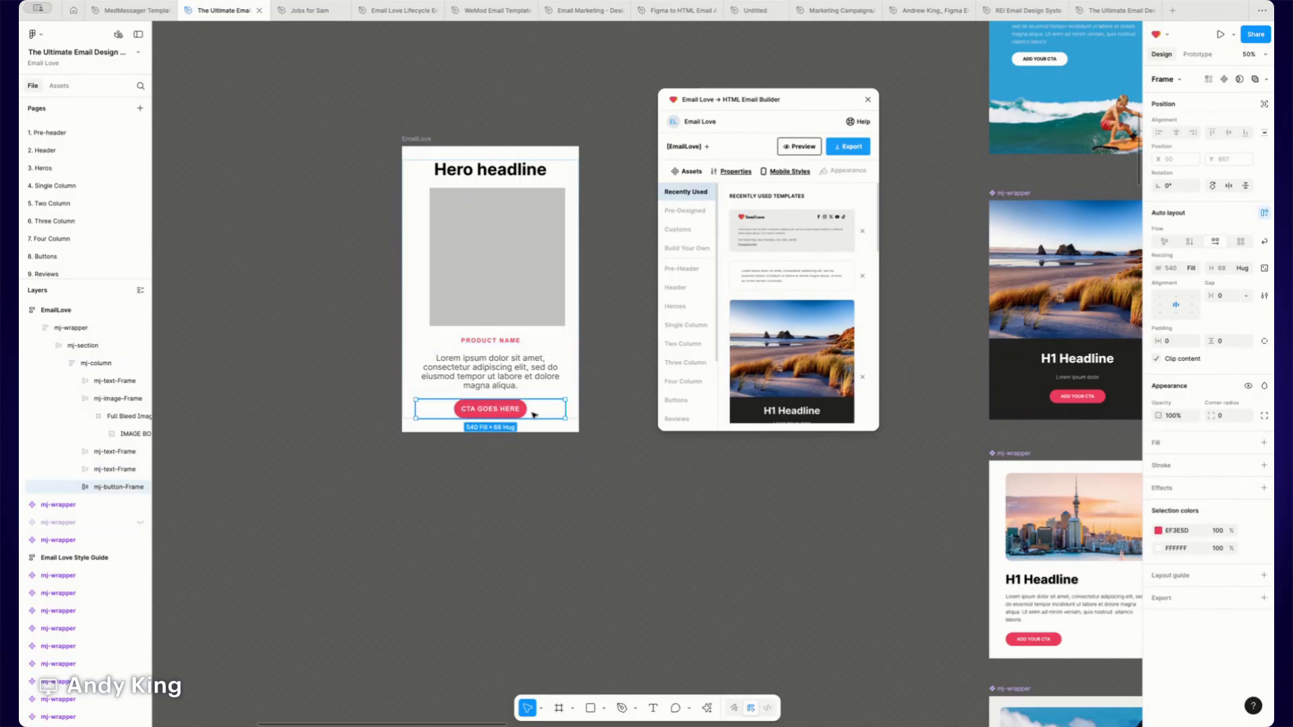
pyautogui.click(481, 173)
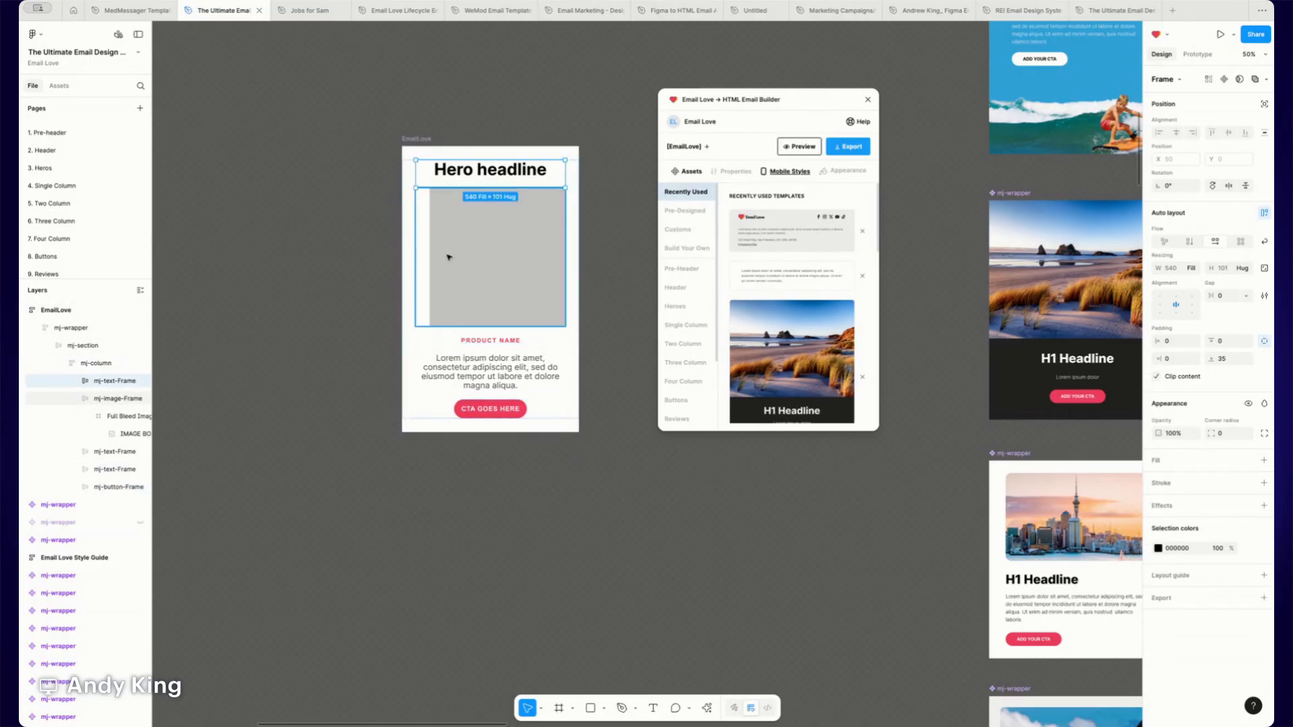
pyautogui.click(403, 208)
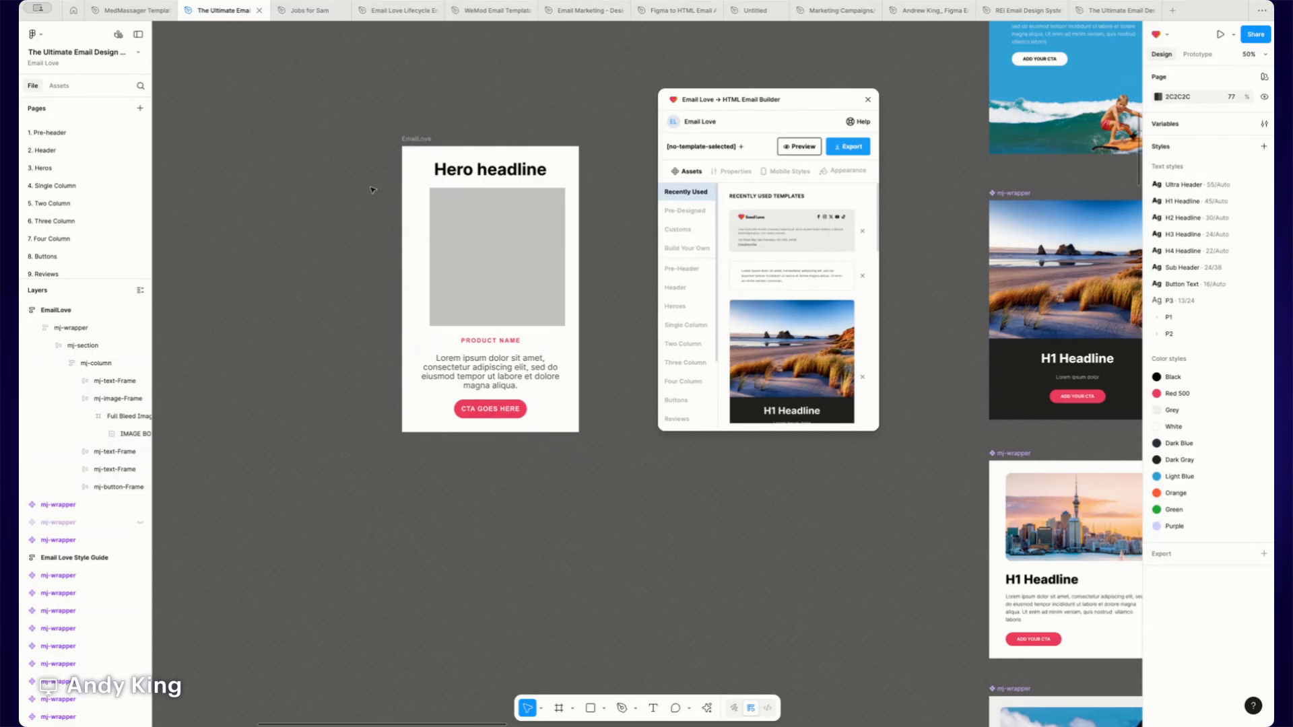
pyautogui.click(404, 209)
pyautogui.doubleClick(473, 248)
pyautogui.doubleClick(472, 248)
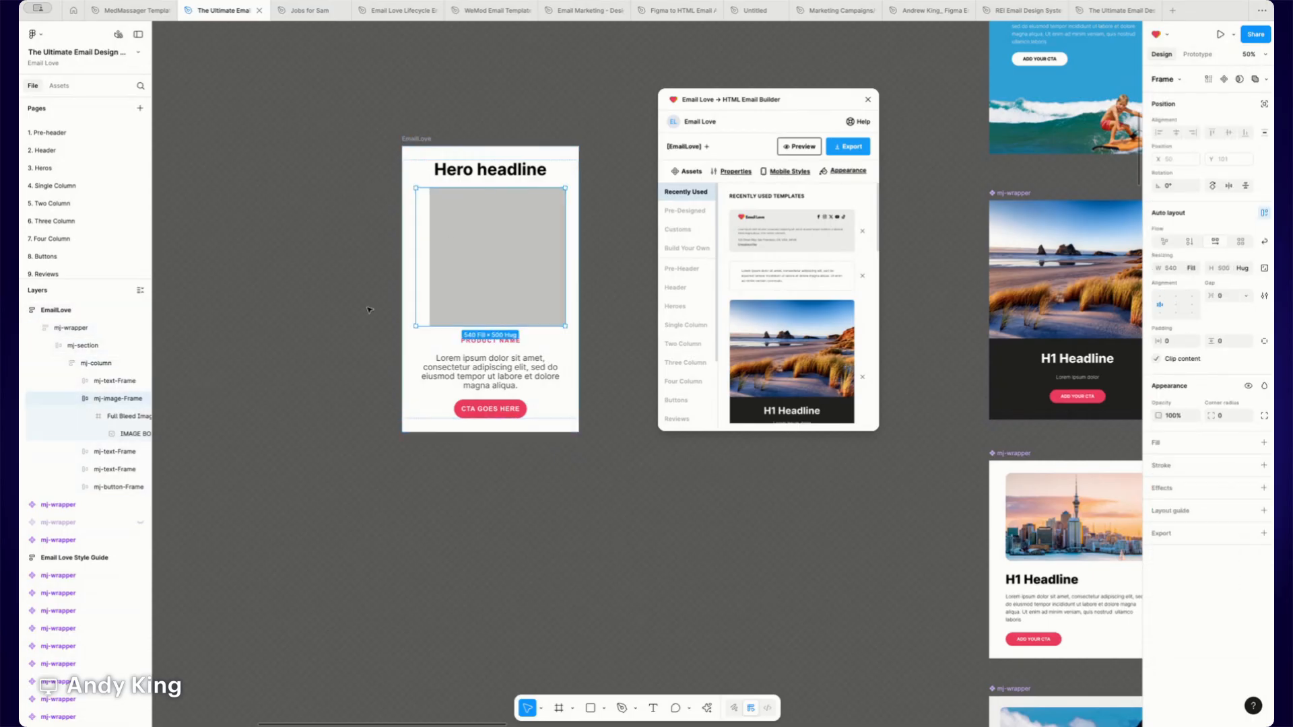
pyautogui.click(104, 417)
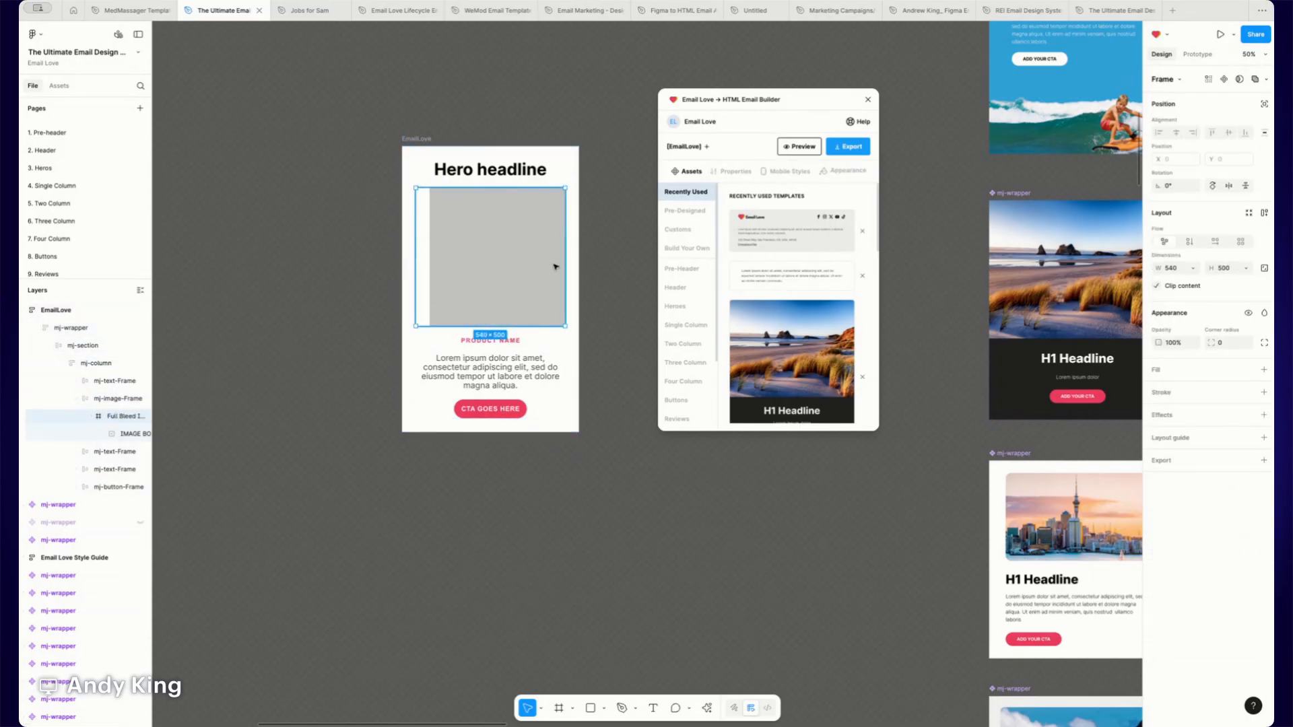
pyautogui.moveTo(414, 265); pyautogui.dragTo(431, 266)
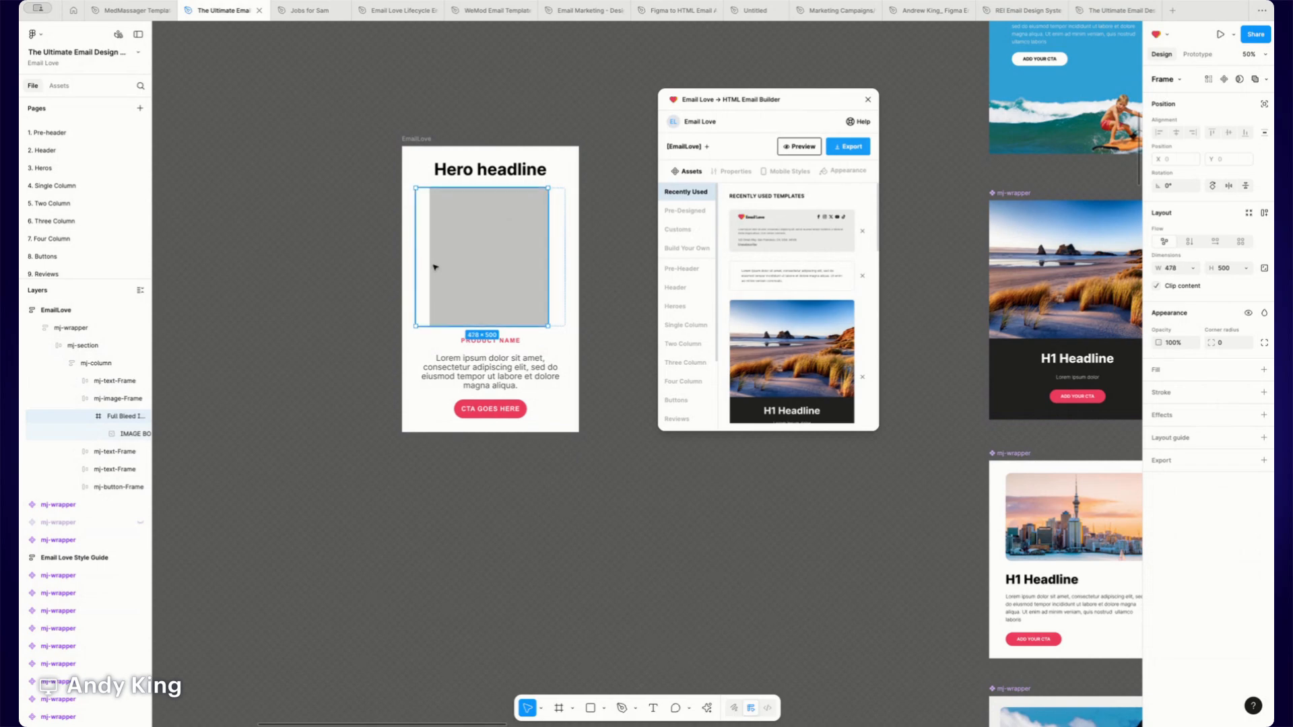
pyautogui.moveTo(549, 249); pyautogui.dragTo(565, 249)
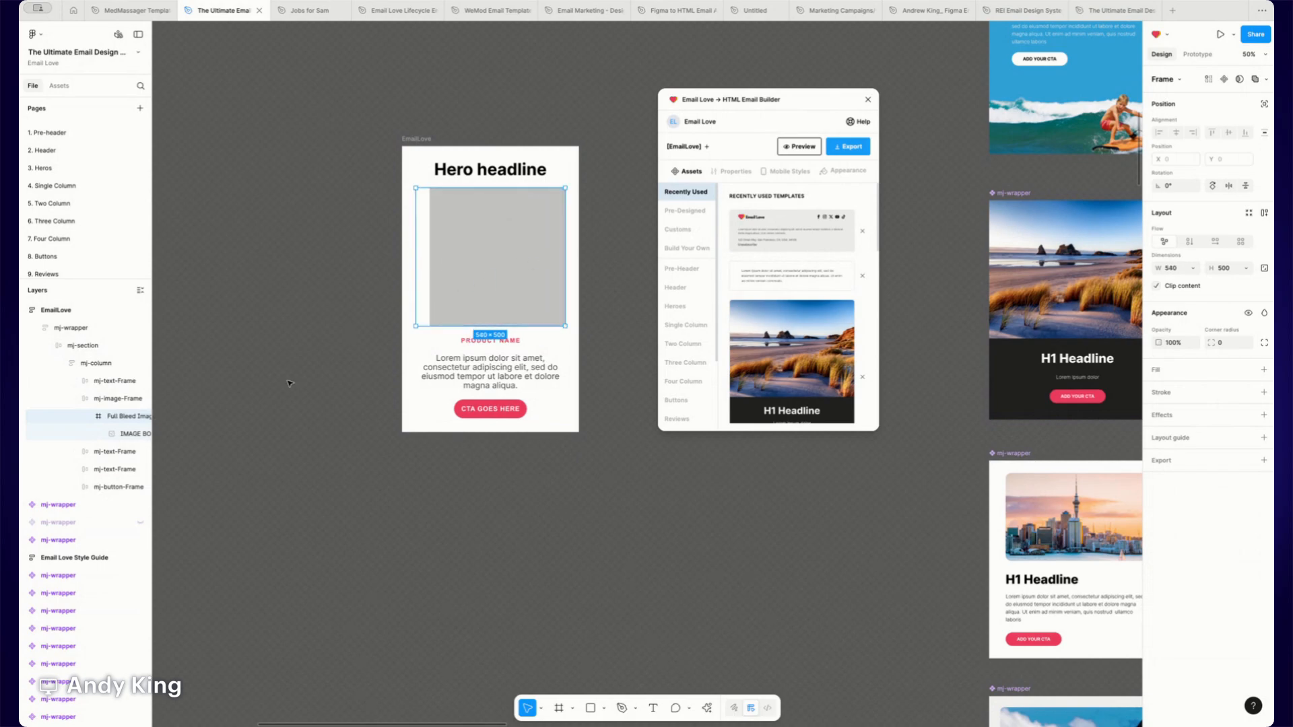
# - Resize the placeholder image to 490 wide, centred within its Full Bleed Image frame
pyautogui.click(111, 436)
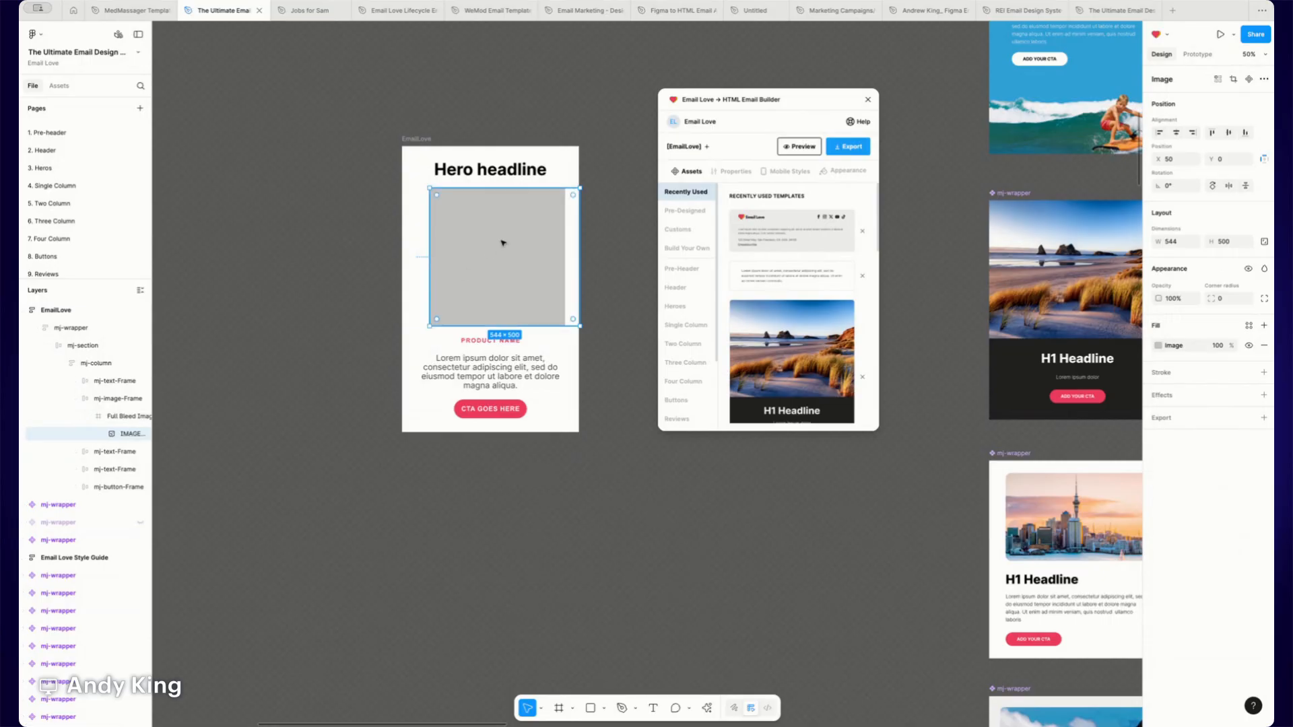
pyautogui.moveTo(578, 236); pyautogui.dragTo(513, 233)
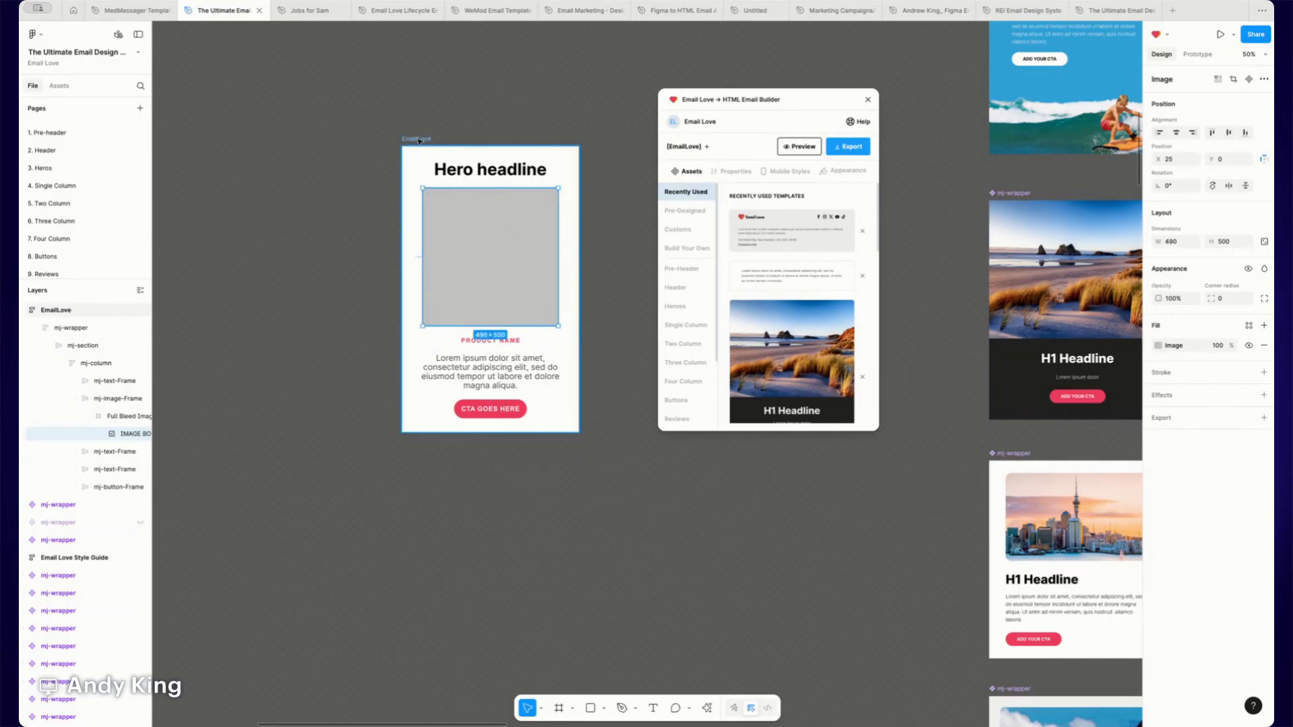
pyautogui.click(431, 157)
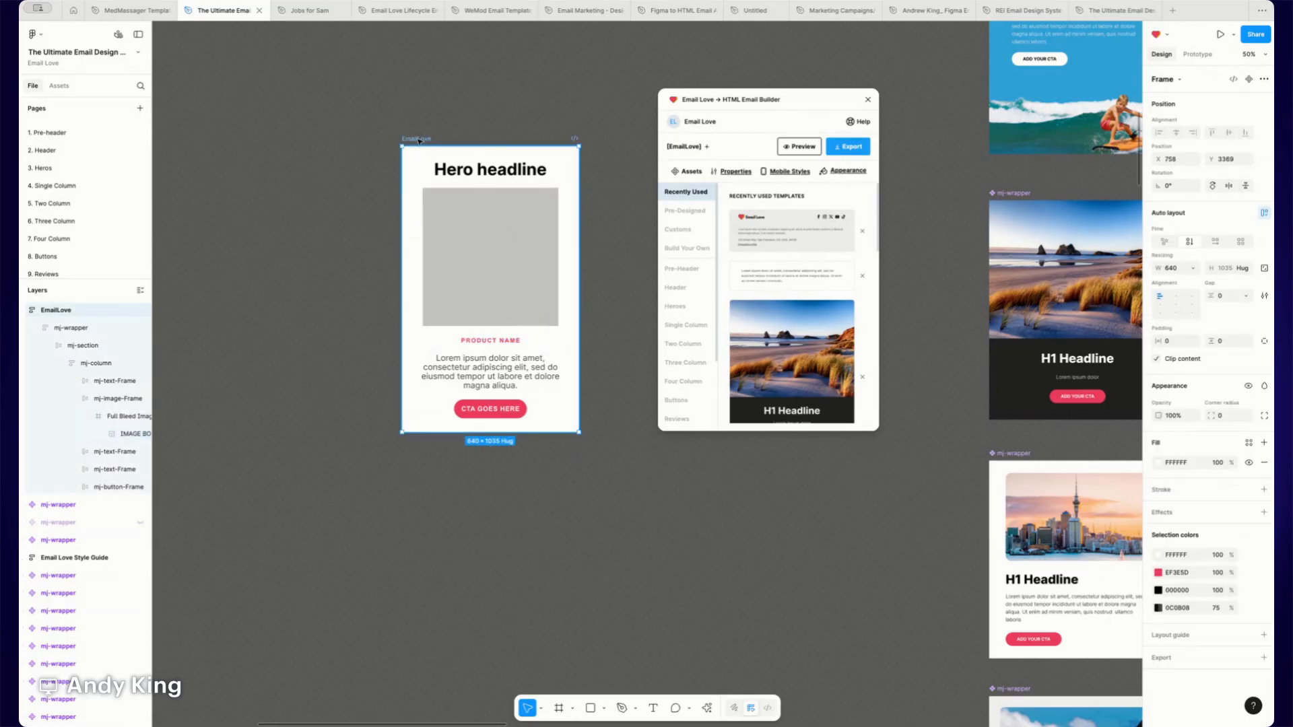
# - Open the plugin's preview and scroll through the email's desktop rendering
pyautogui.click(796, 147)
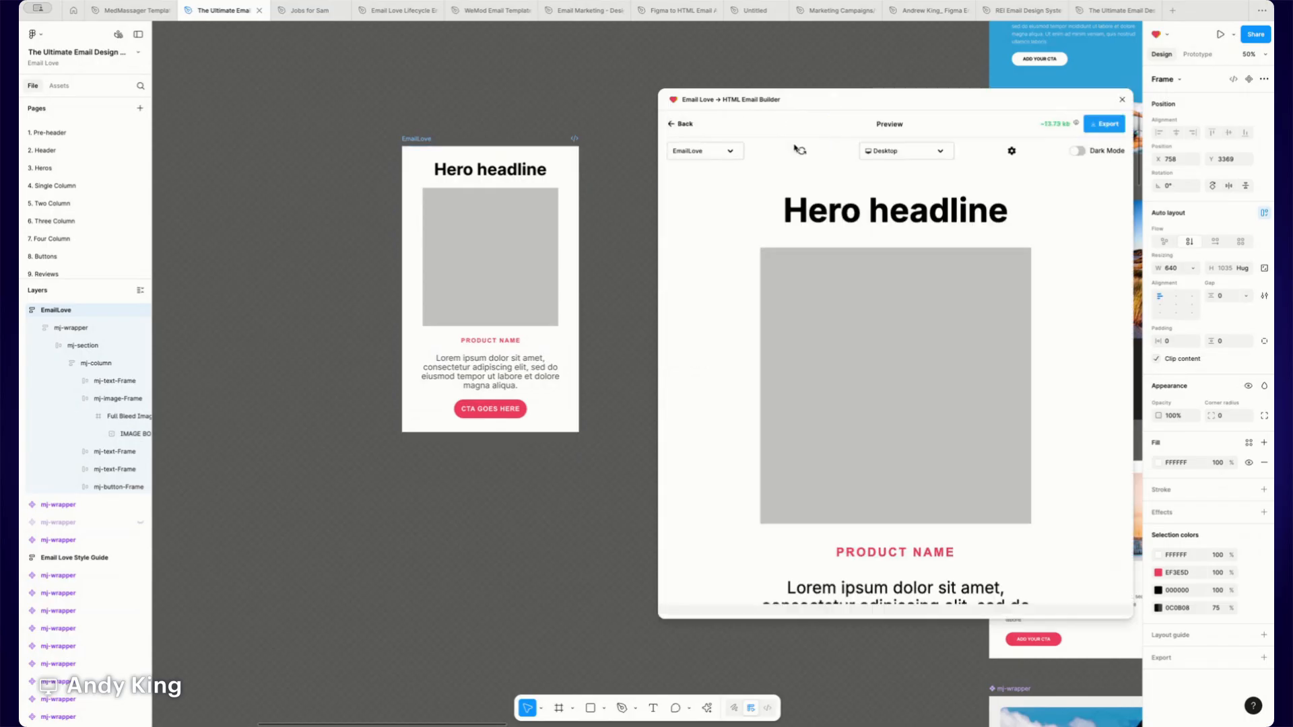
pyautogui.moveTo(841, 113); pyautogui.dragTo(777, 87)
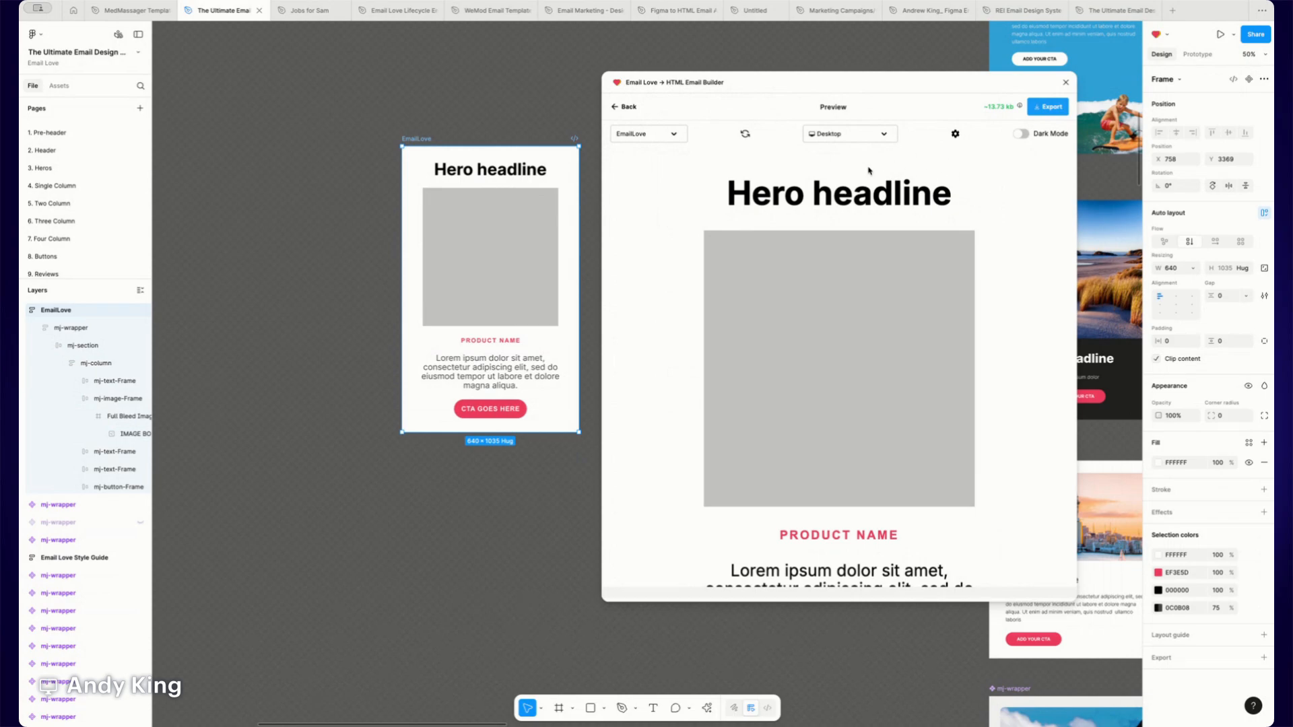
pyautogui.scroll(-3, 850, 230)
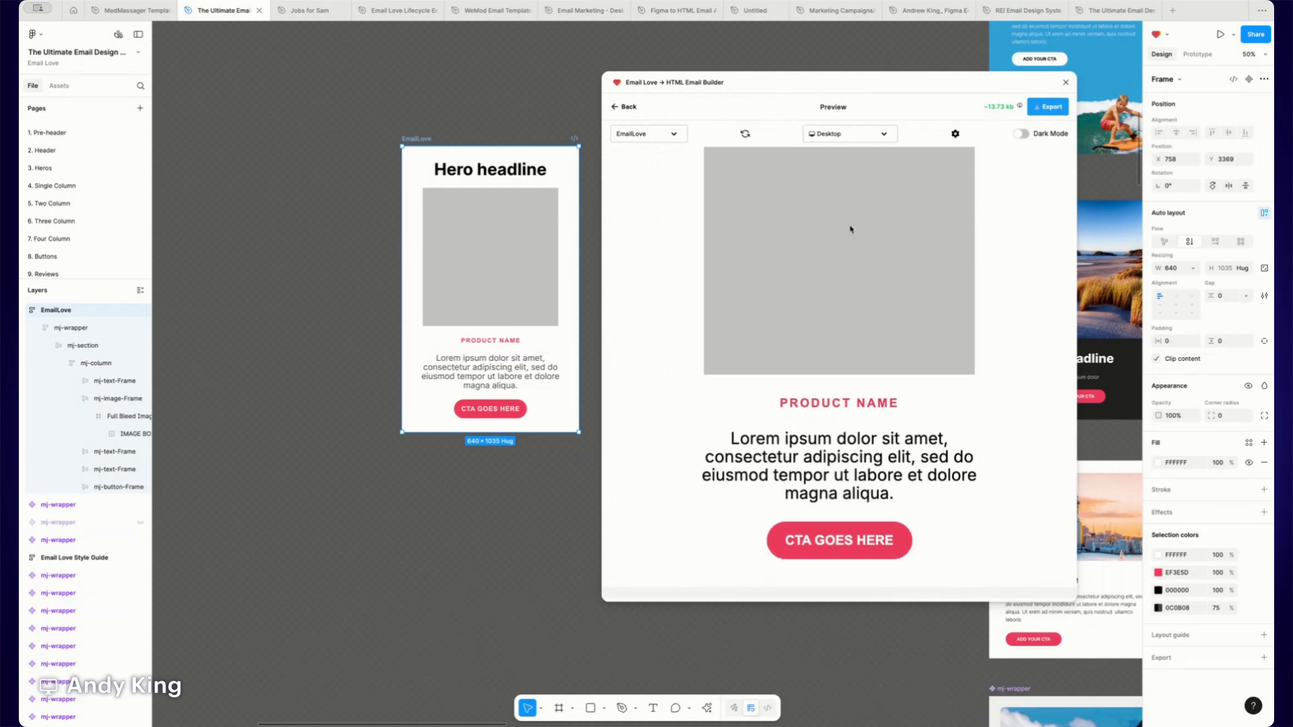
pyautogui.scroll(3, 850, 230)
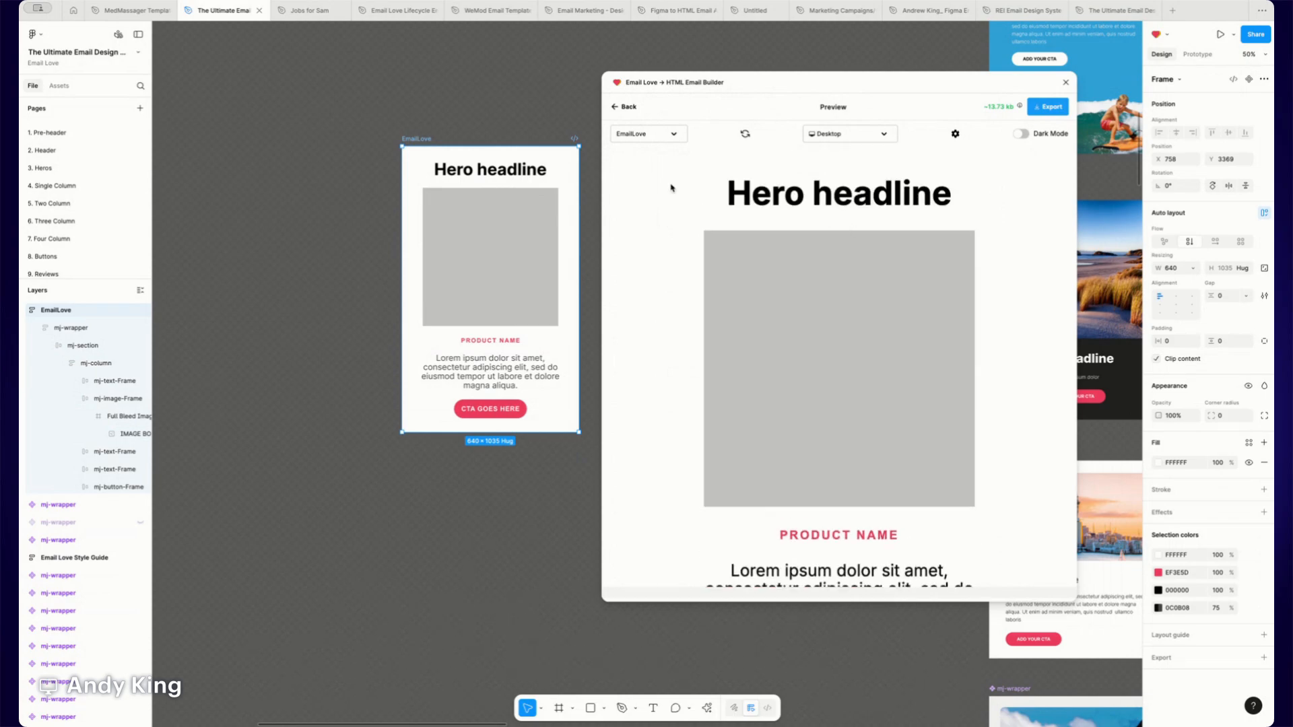
# - Collapse the mj-image-Frame layer, return from the preview, and copy the exported HTML code from the plugin's export panel
pyautogui.click(76, 398)
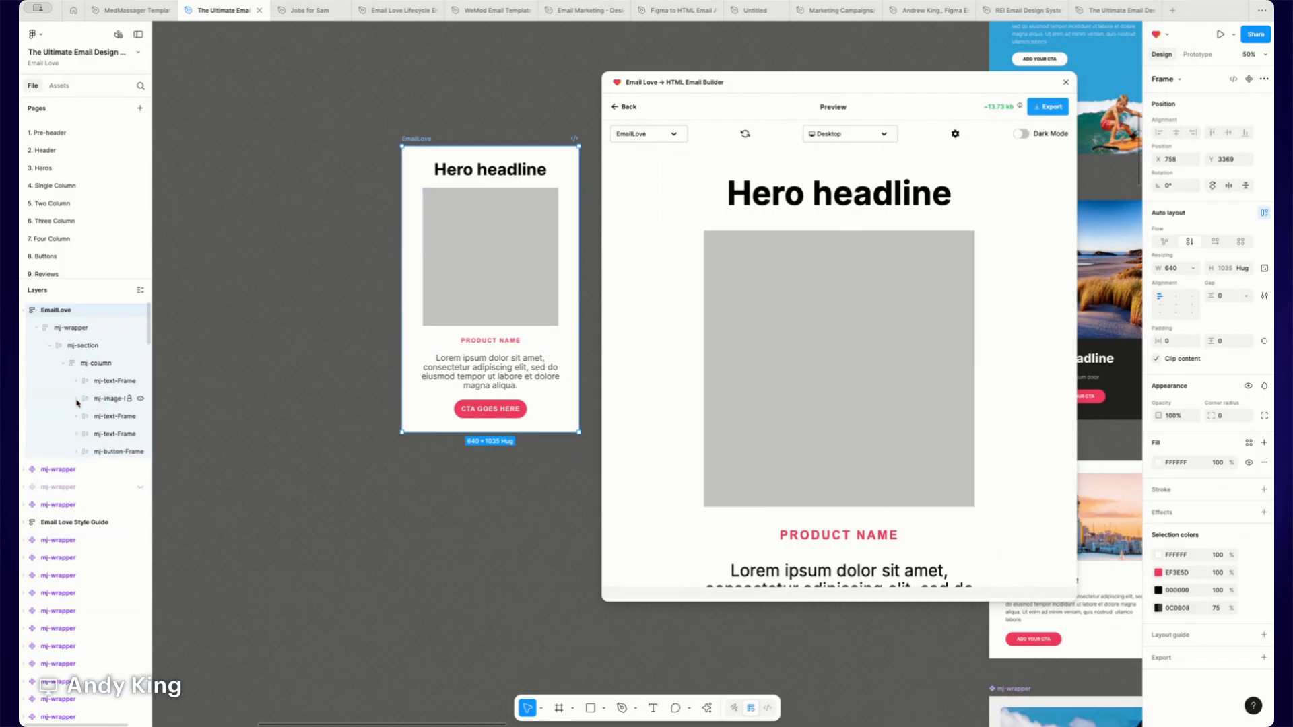
pyautogui.click(627, 107)
pyautogui.moveTo(769, 83); pyautogui.dragTo(807, 97)
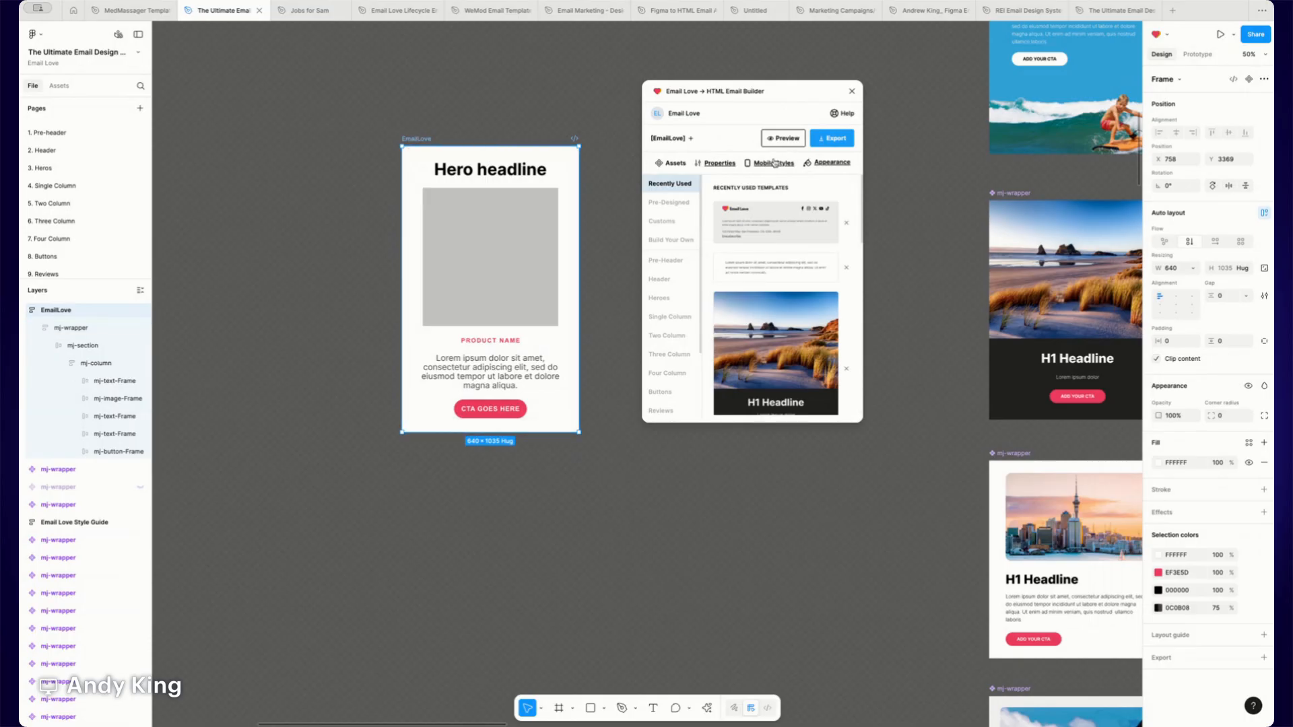
pyautogui.click(833, 140)
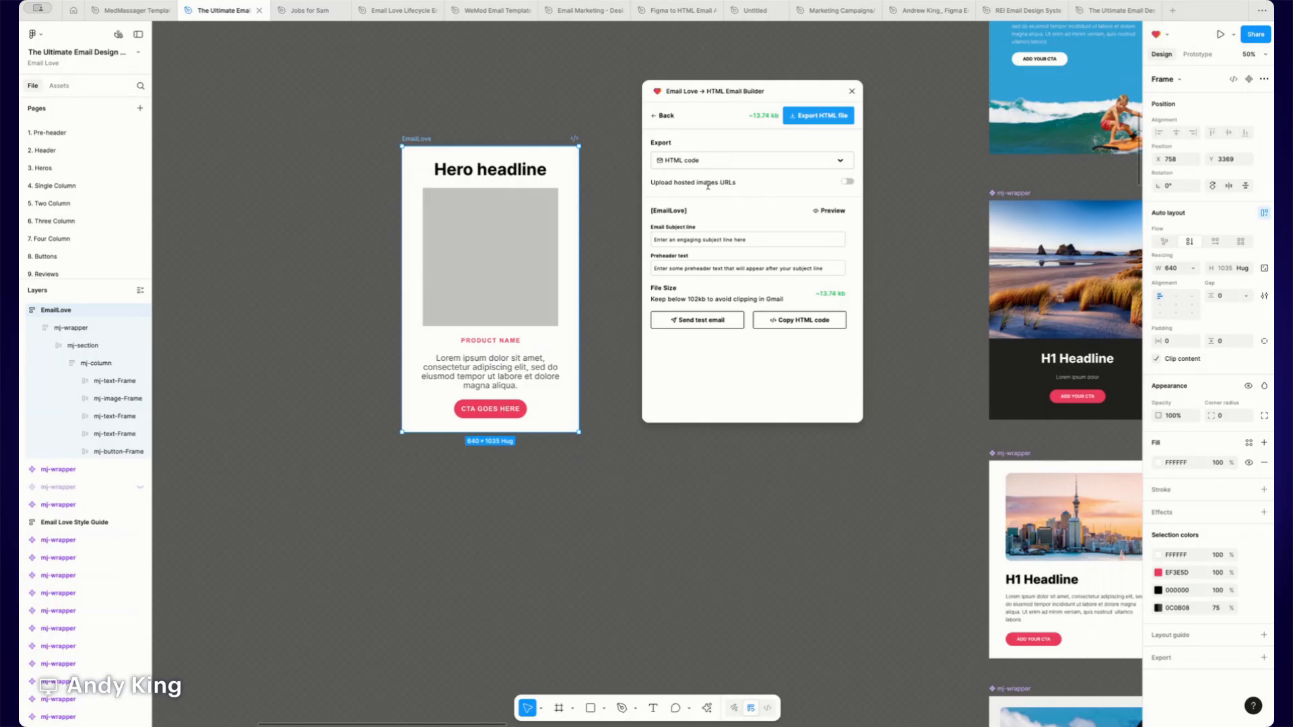
pyautogui.click(847, 181)
pyautogui.click(794, 326)
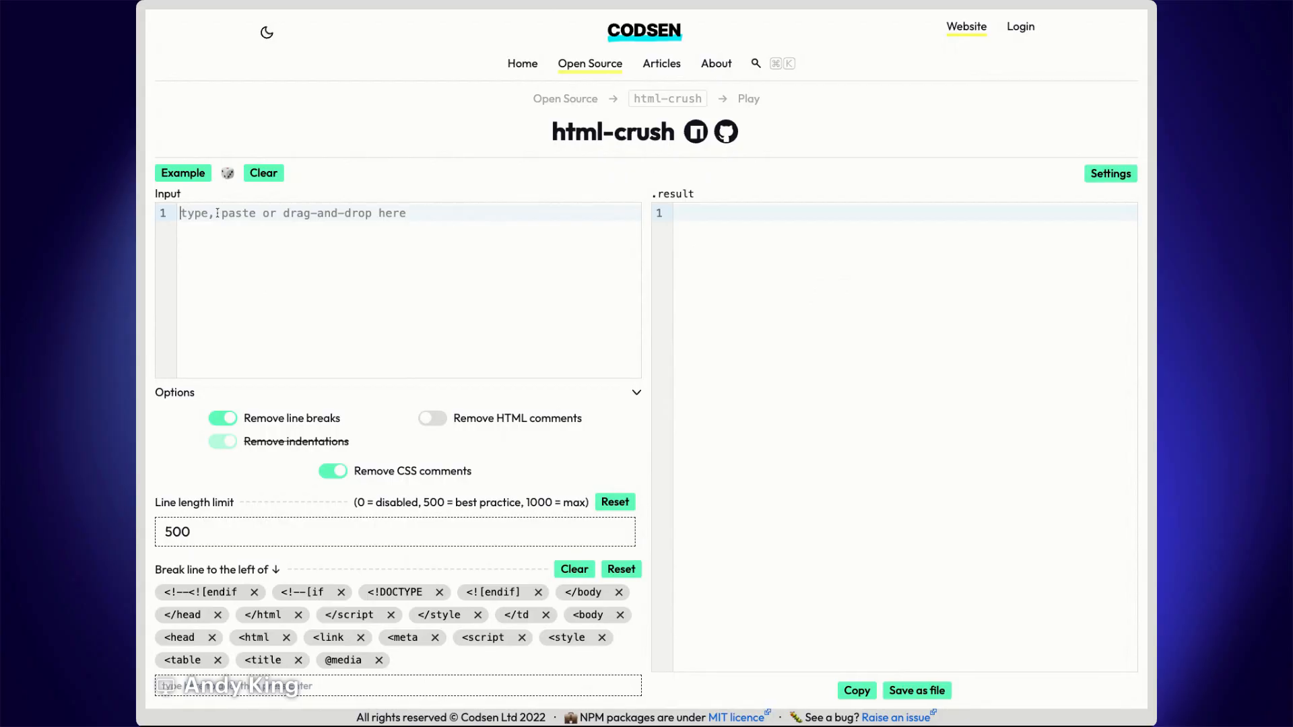
# - Switch to html-crush, paste the exported HTML into the input, and copy the minified result
pyautogui.press('super+v')
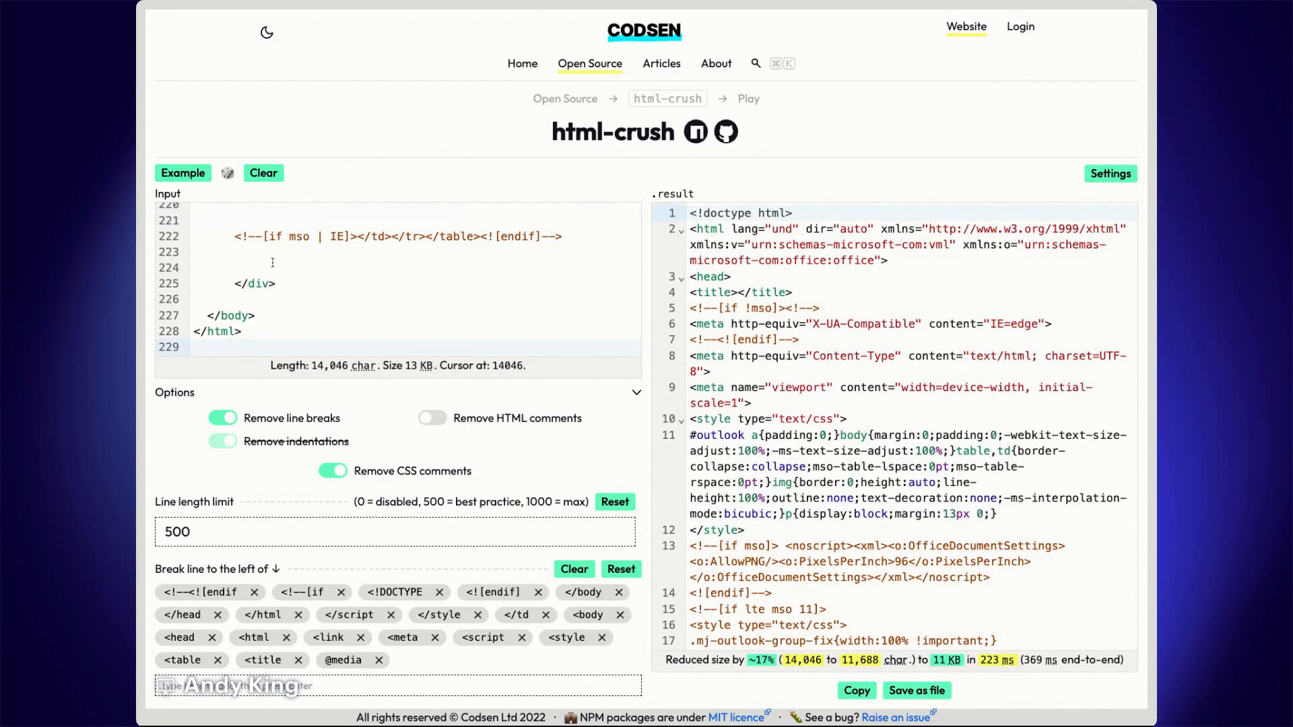
pyautogui.scroll(1, 263, 284)
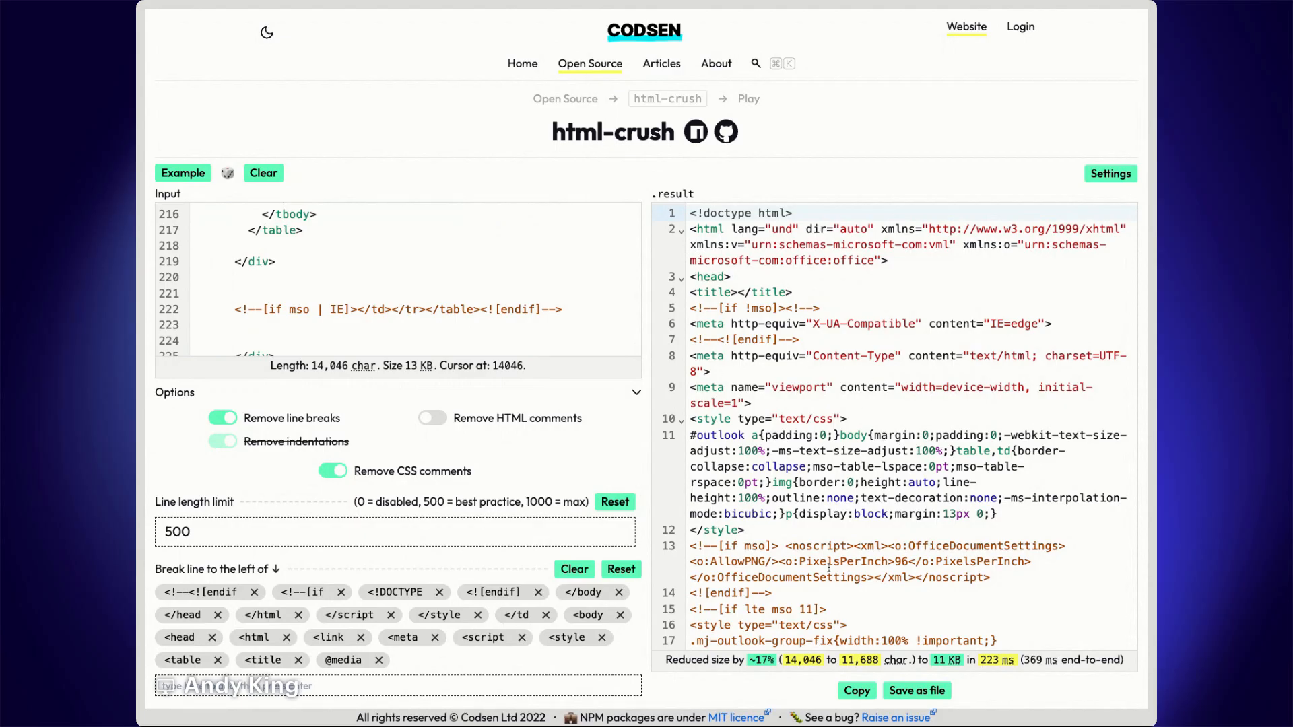
pyautogui.moveTo(666, 661); pyautogui.dragTo(745, 665)
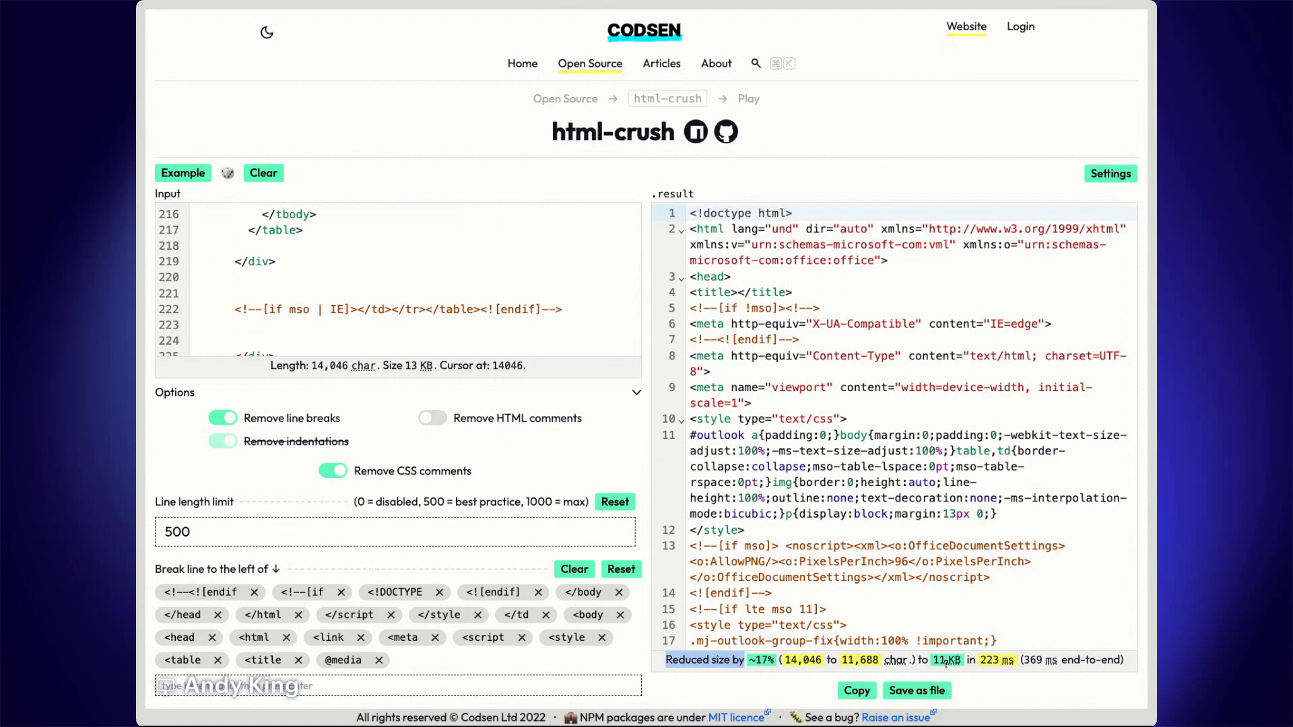
pyautogui.click(865, 698)
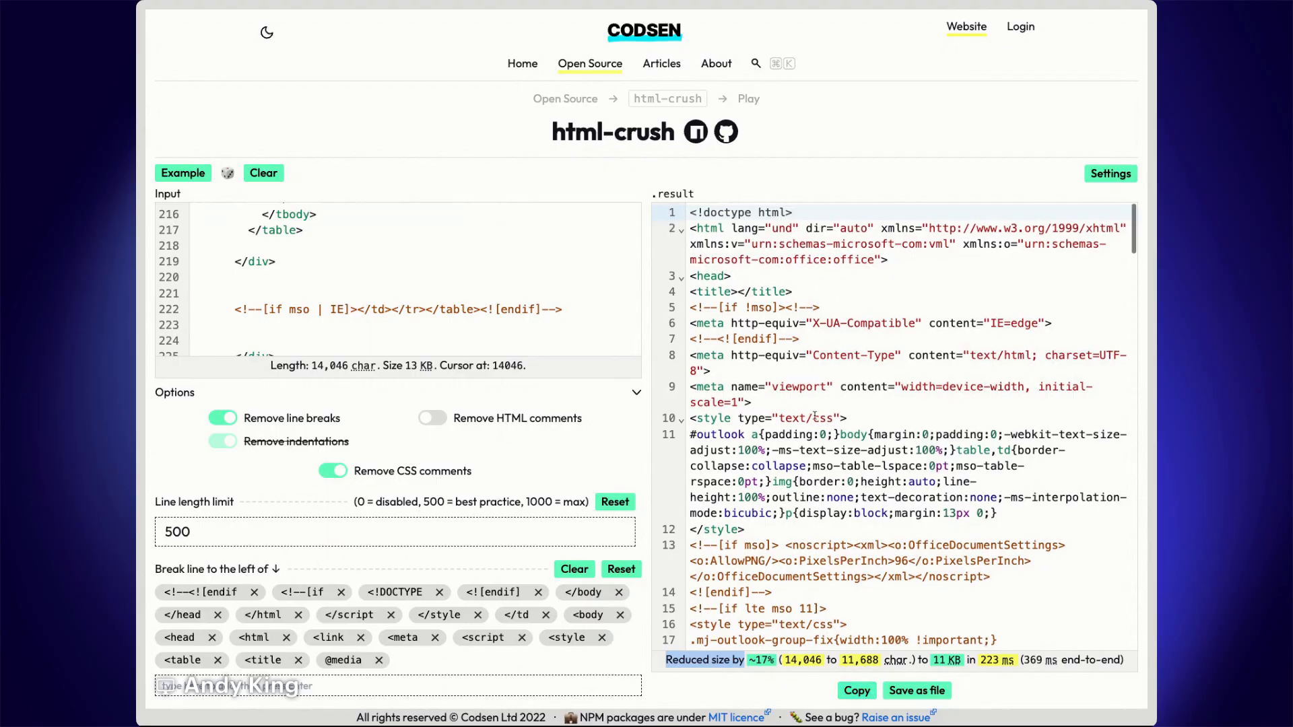
# - Scroll through the minified HTML result to review its contents
pyautogui.scroll(-3, 808, 404)
pyautogui.scroll(-15, 816, 413)
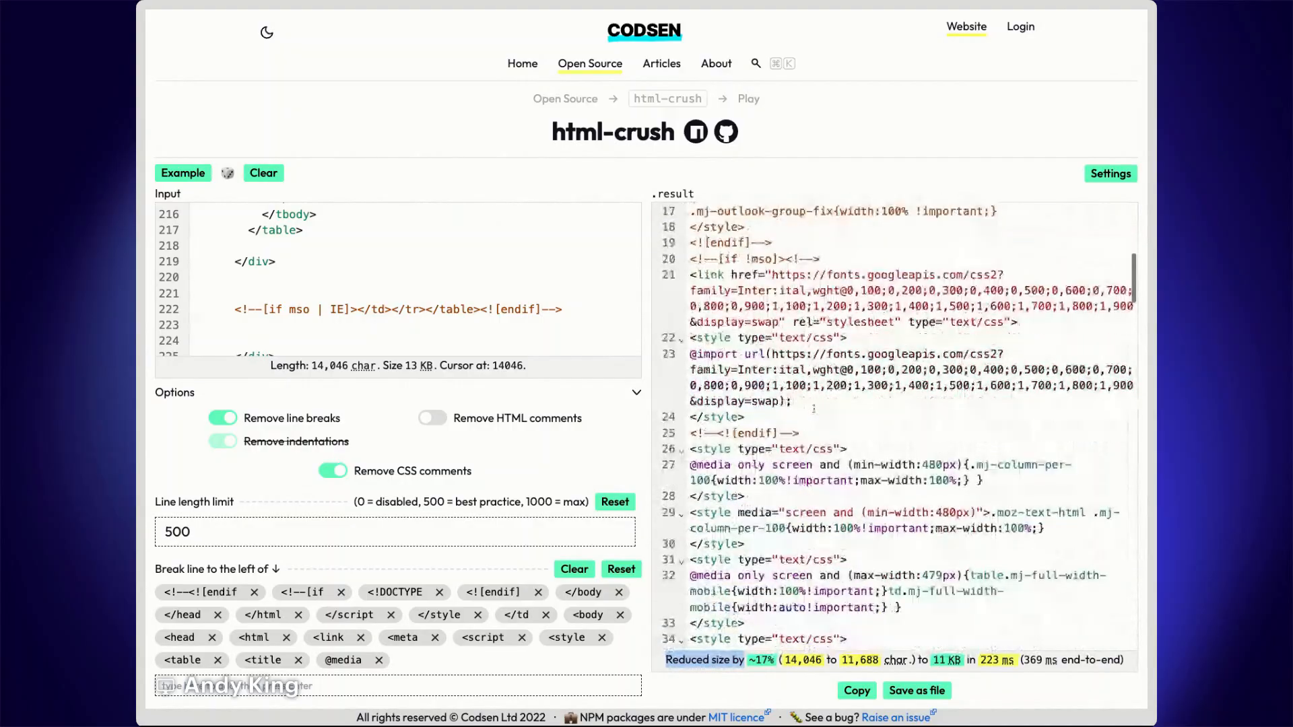
pyautogui.scroll(15, 772, 339)
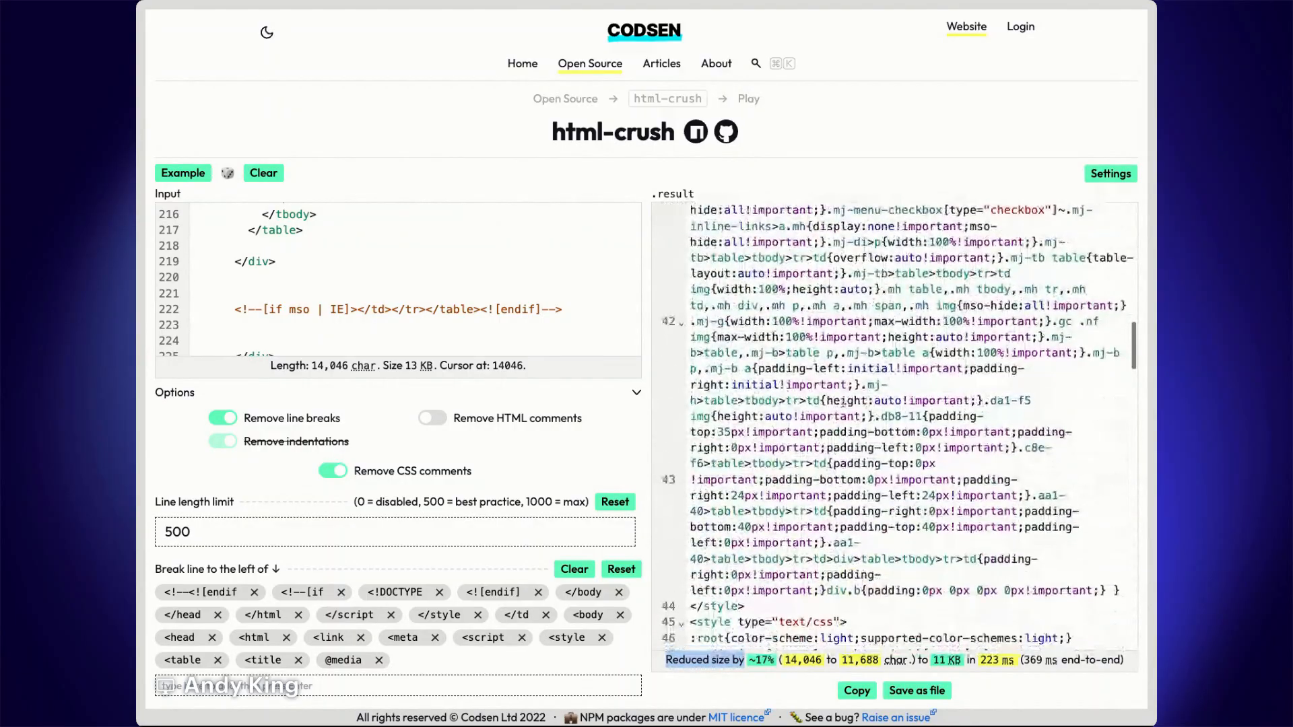
pyautogui.scroll(5, 850, 397)
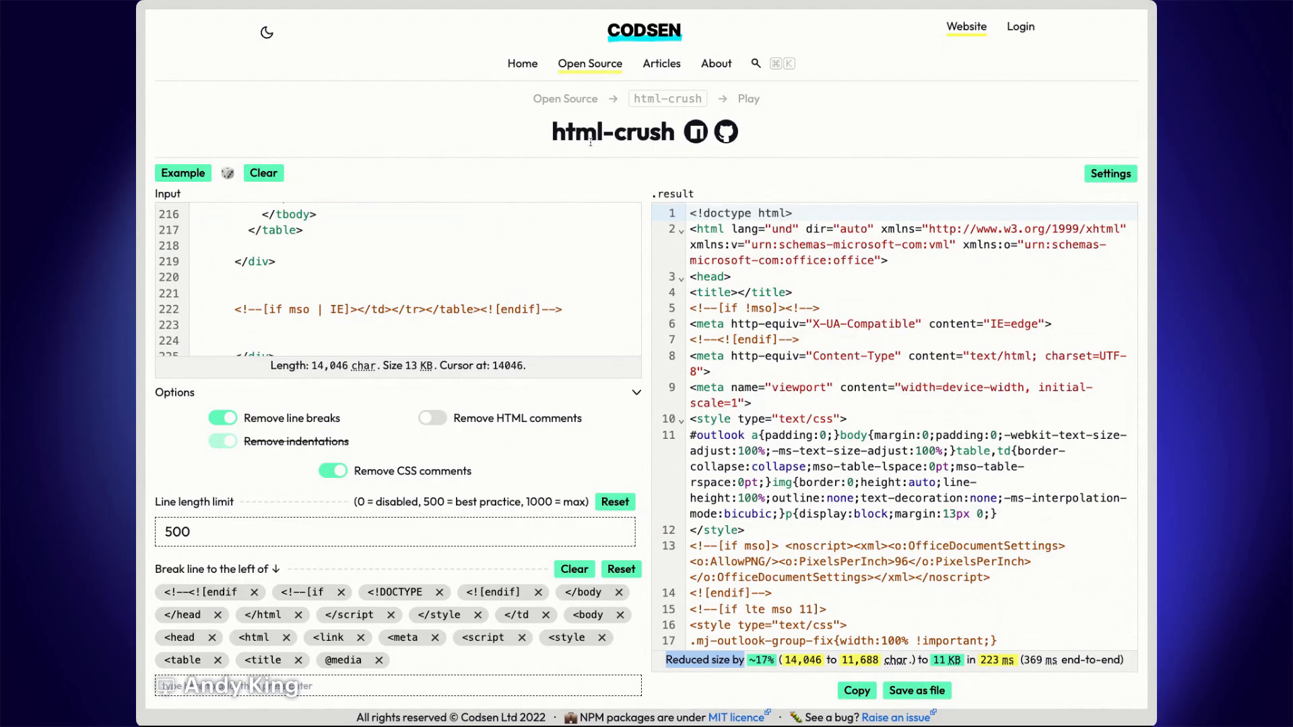
pyautogui.moveTo(564, 135); pyautogui.dragTo(667, 135)
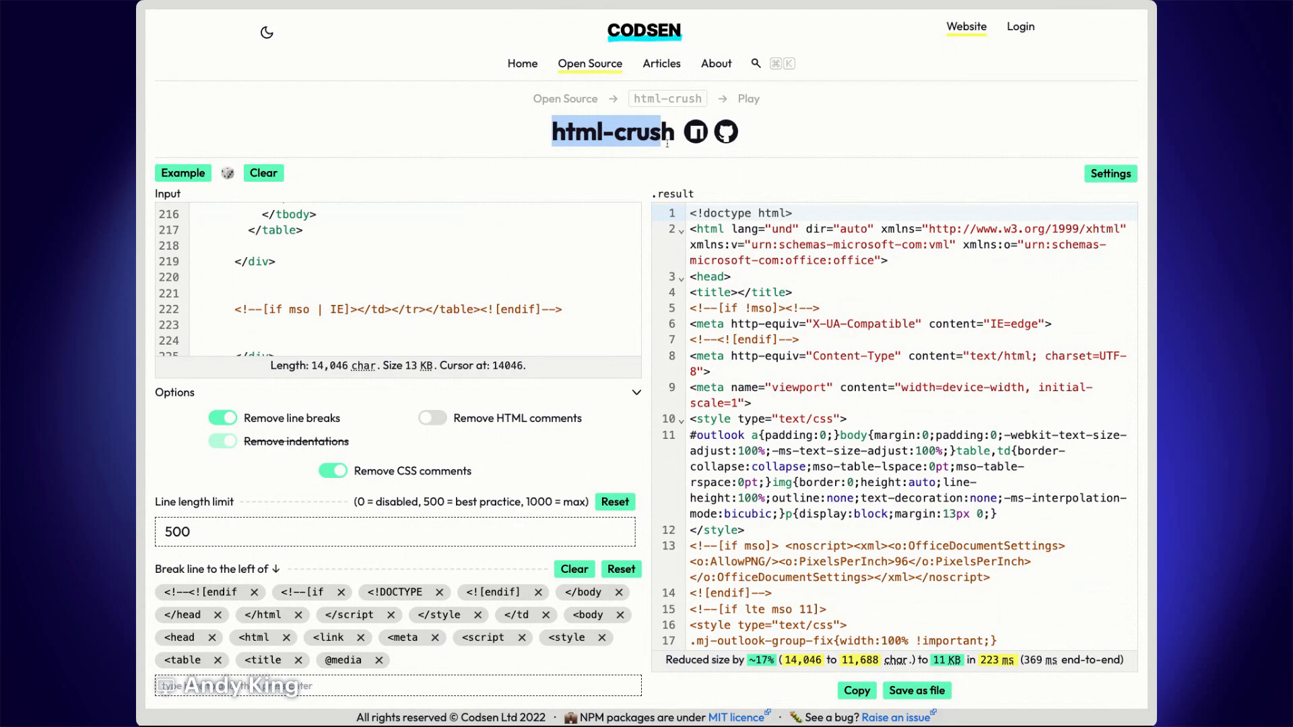
pyautogui.click(641, 167)
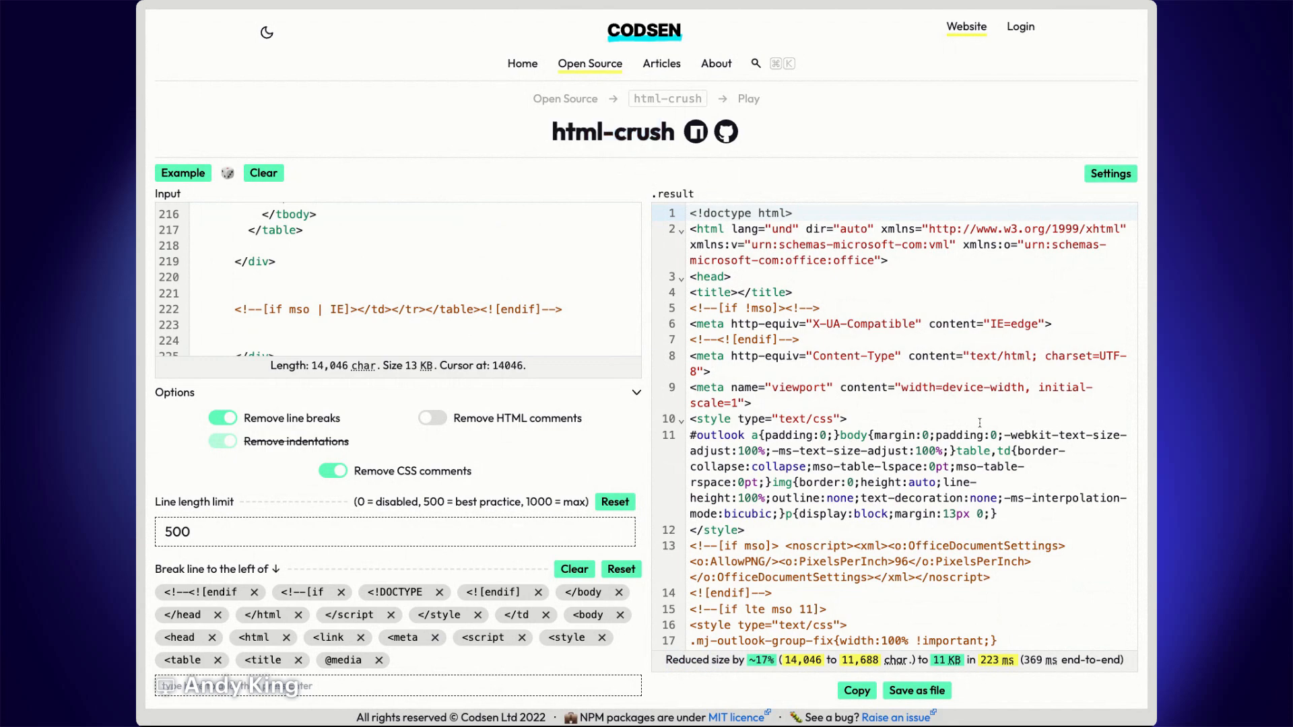